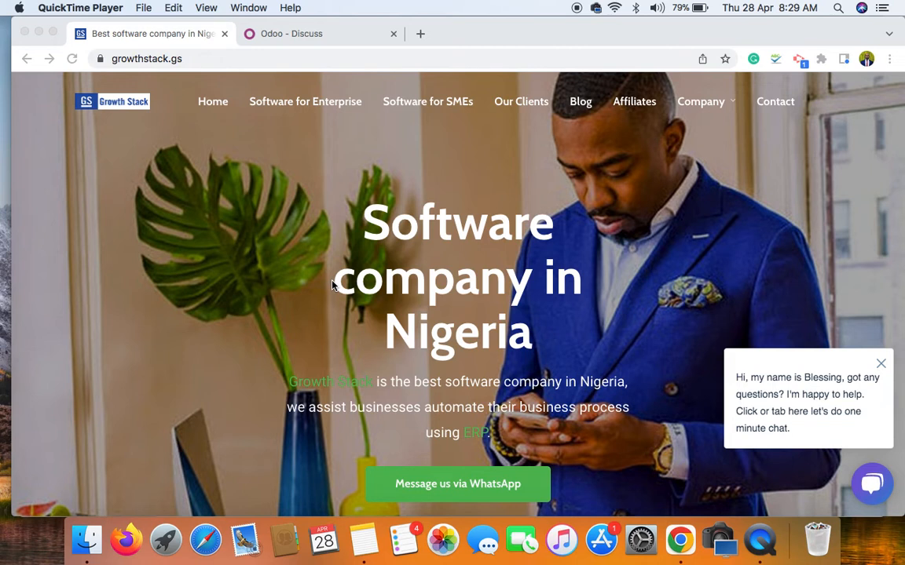
Switch to the Odoo demo database and open its Expenses application
click(290, 35)
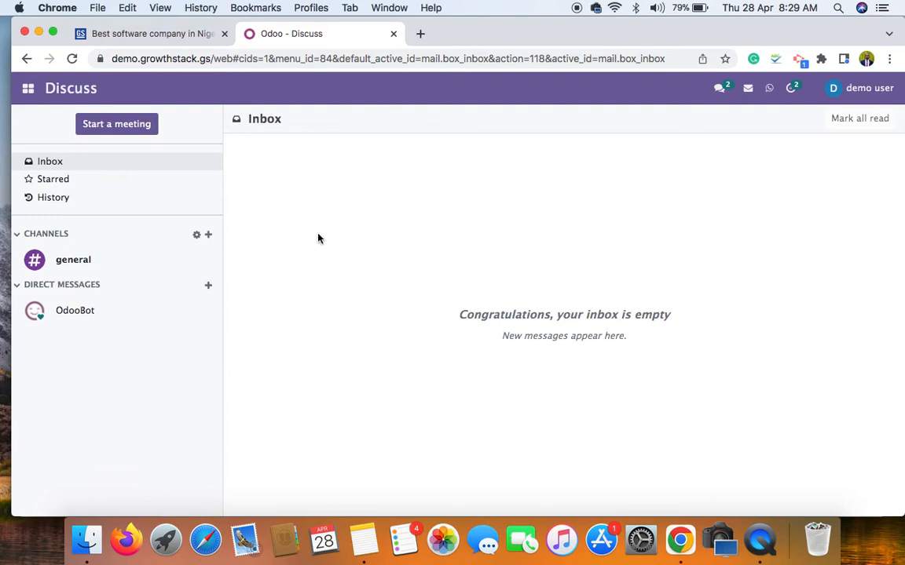
click(28, 91)
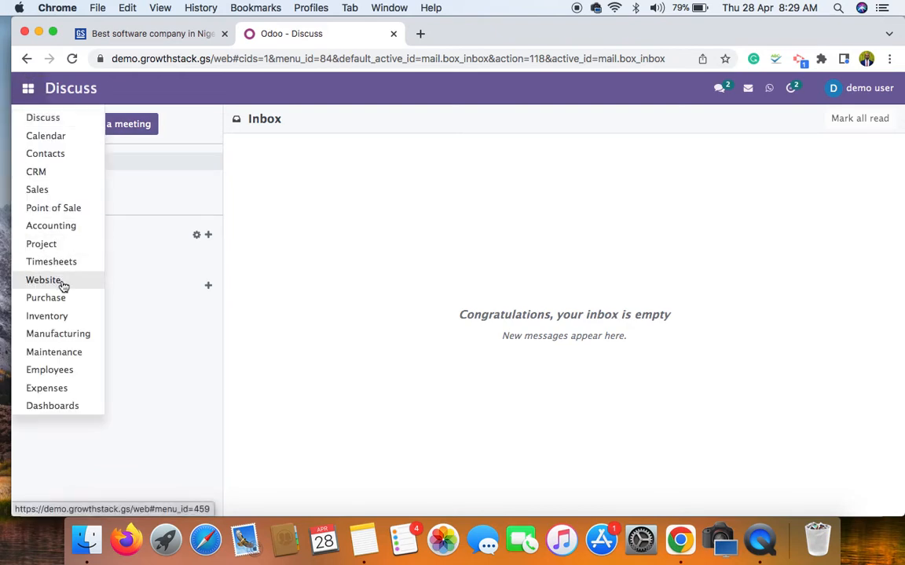
click(47, 388)
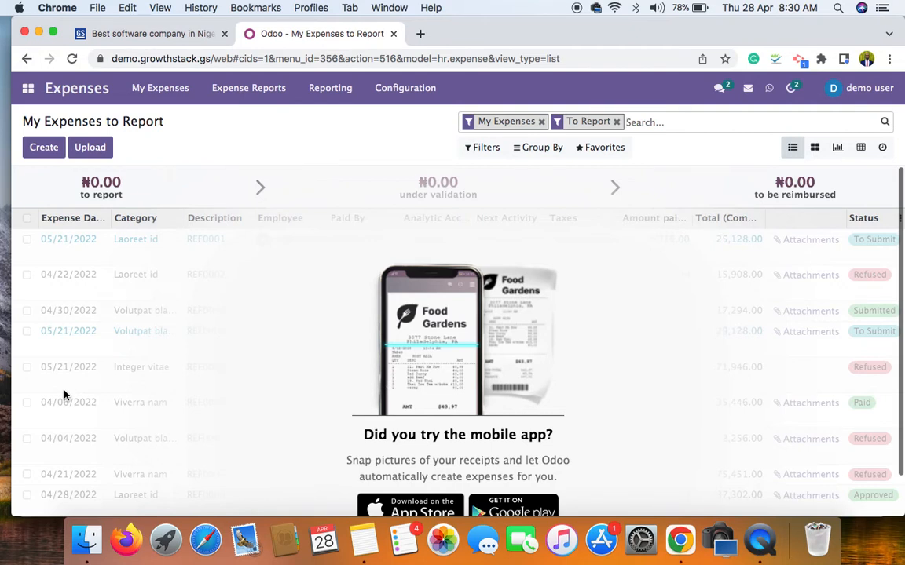
click(28, 90)
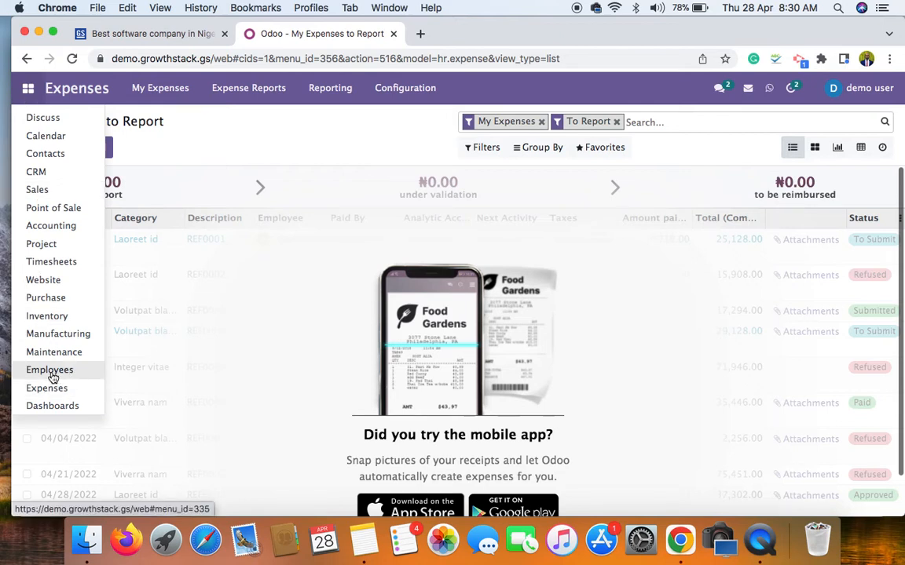
click(224, 140)
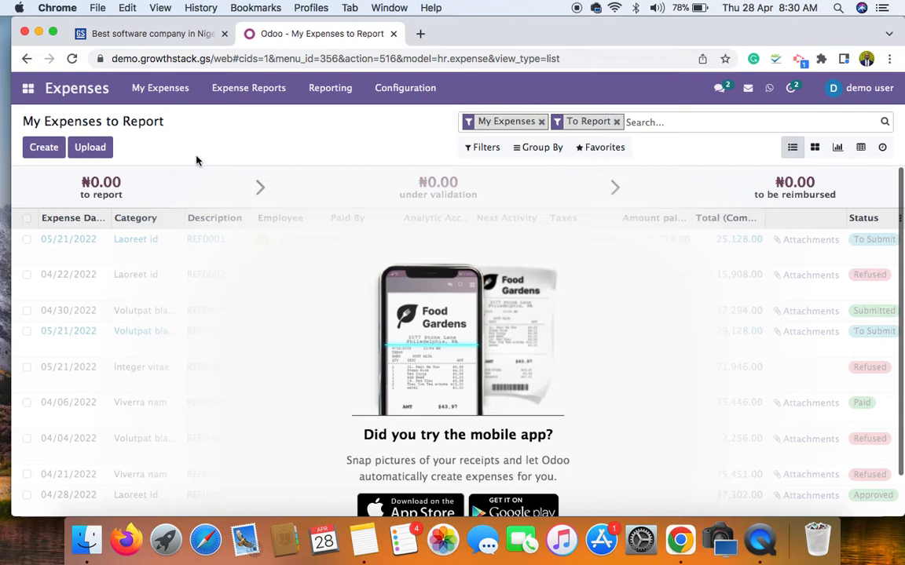
click(28, 88)
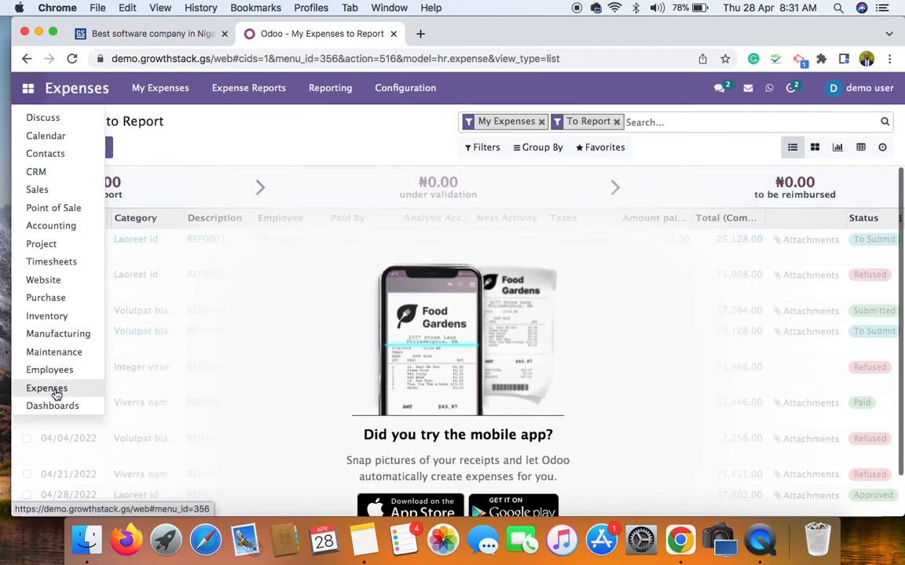
click(216, 148)
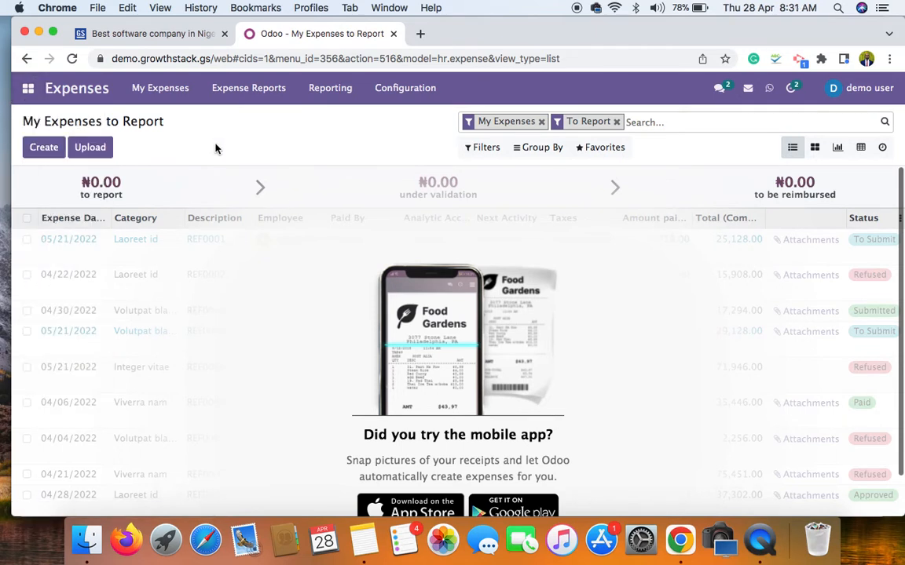
Create a new expense with the description "Flight to Abuja"
click(45, 147)
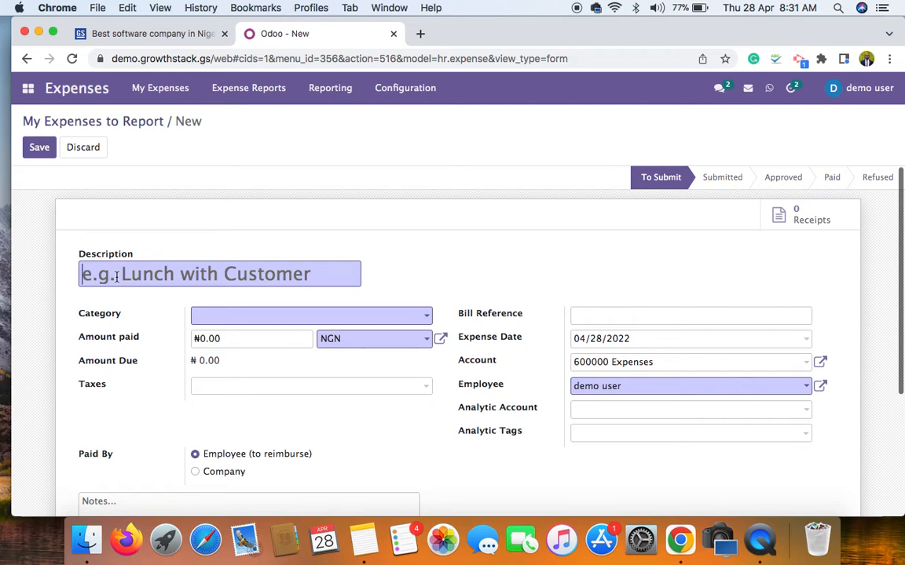
text(Fli)
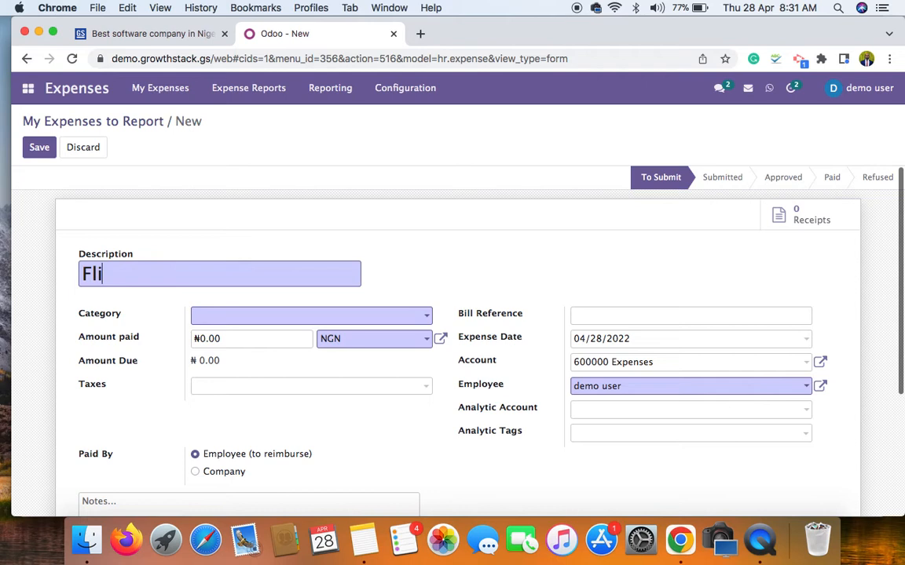
text(ght to bu)
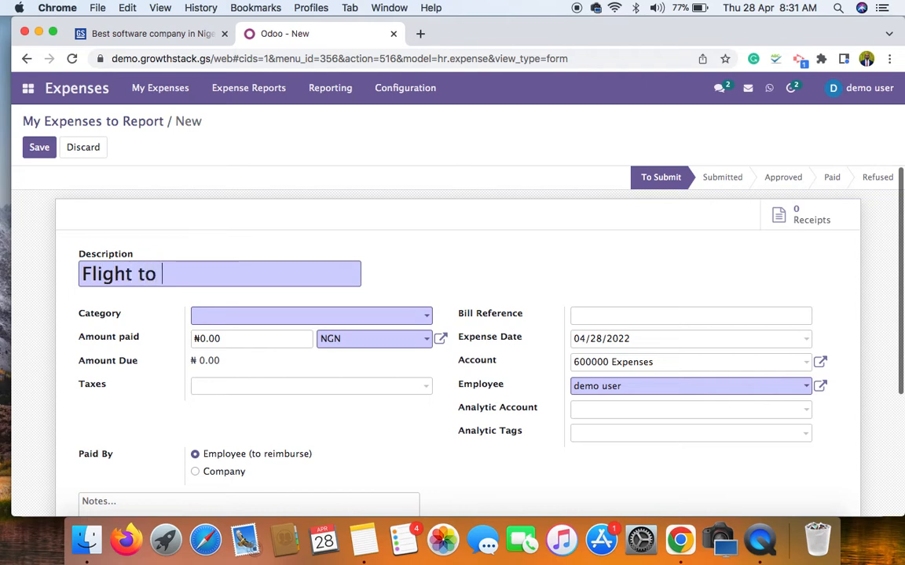
key(BackSpace)
key(BackSpace)
text(Abuja)
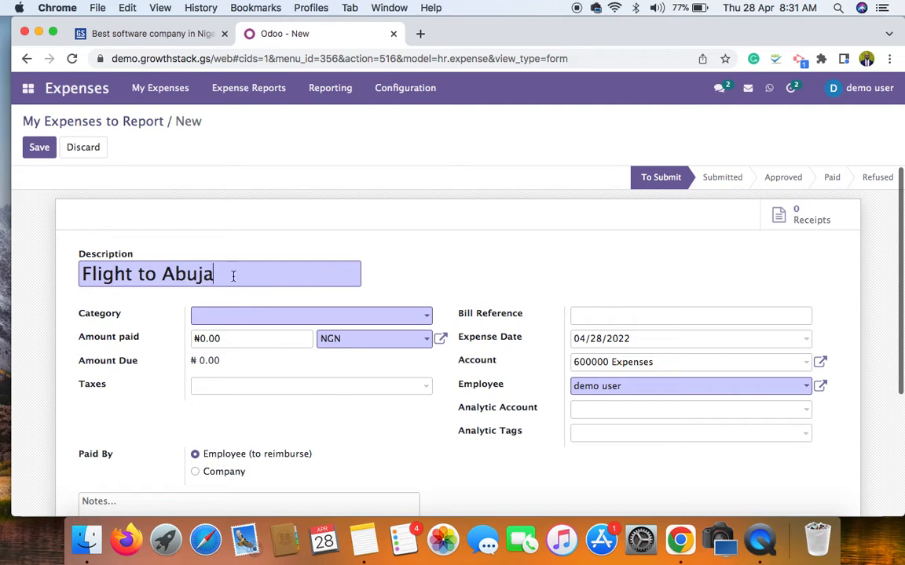
Assign the expense to the TRANSPORTATION category and set the amount paid to 60000 NGN
click(244, 319)
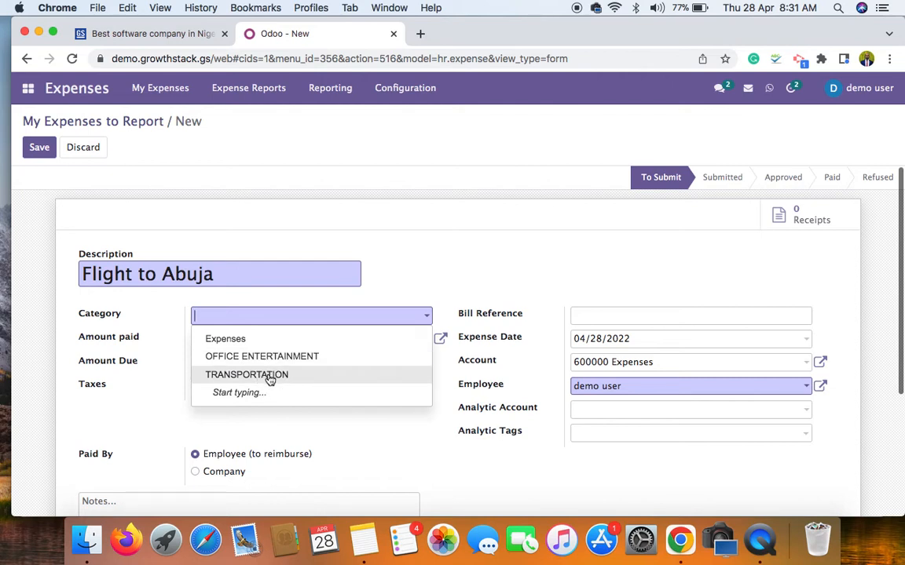
click(269, 376)
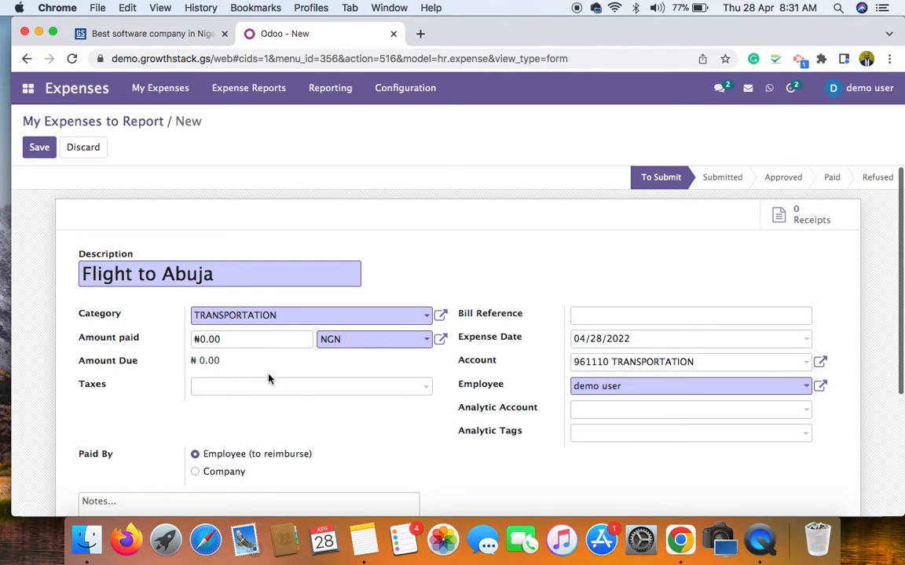
click(204, 339)
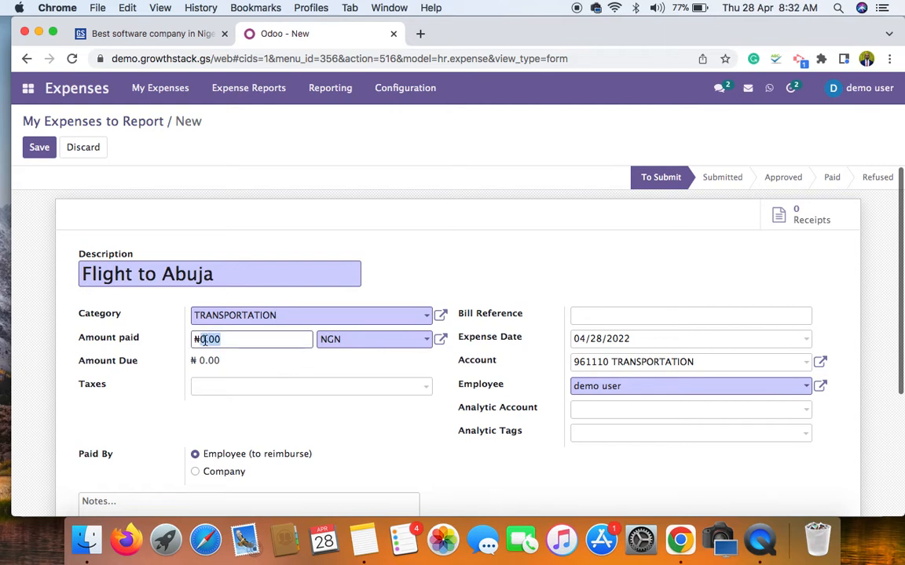
text(60000)
click(280, 369)
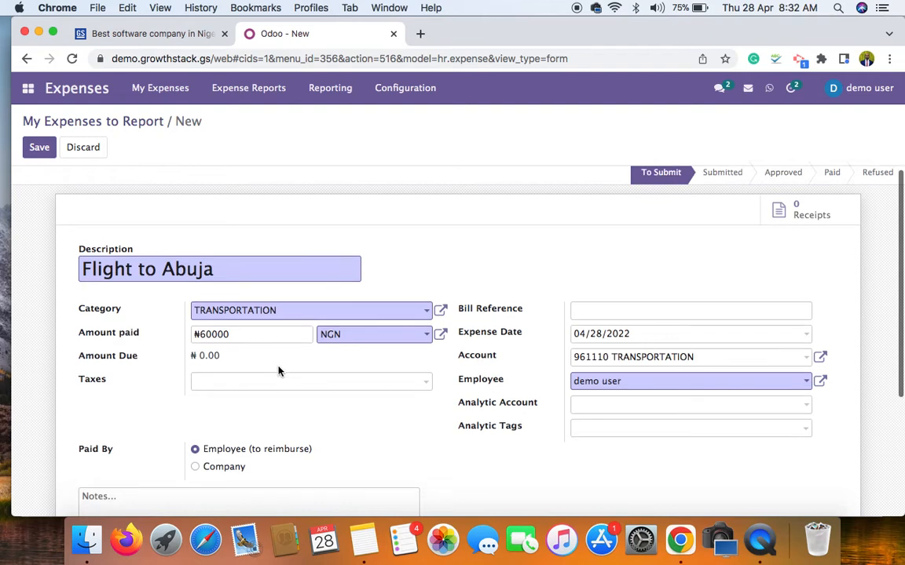
Mark the flight expense as paid by Company
scroll(281, 365, down, 2)
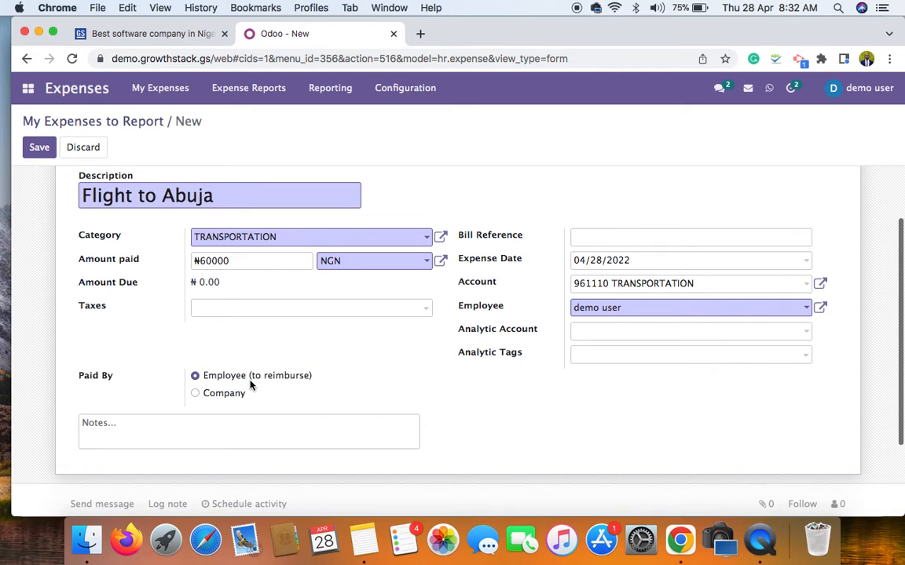
click(194, 396)
scroll(549, 275, up, 2)
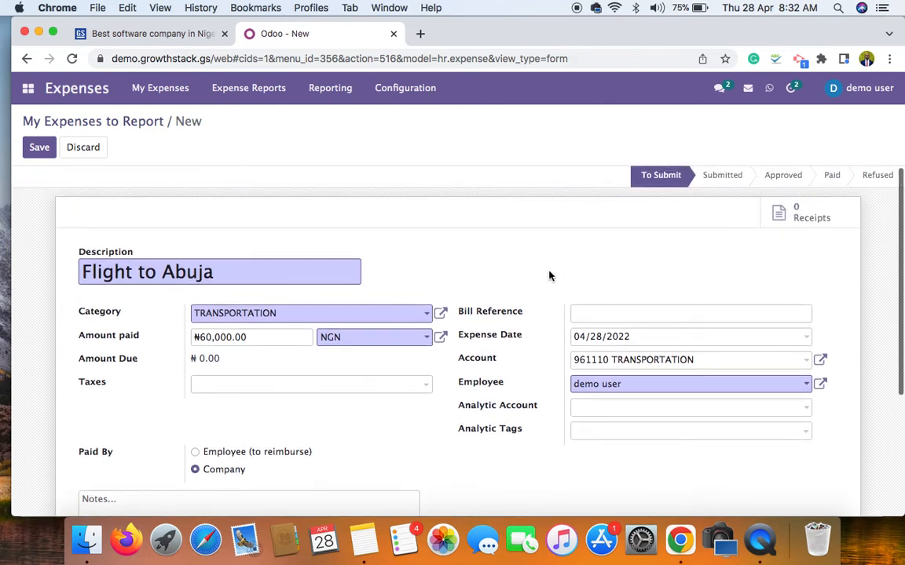
Review the expense form's fields, including the available employees and expense categories, without changing them
scroll(549, 274, down, 2)
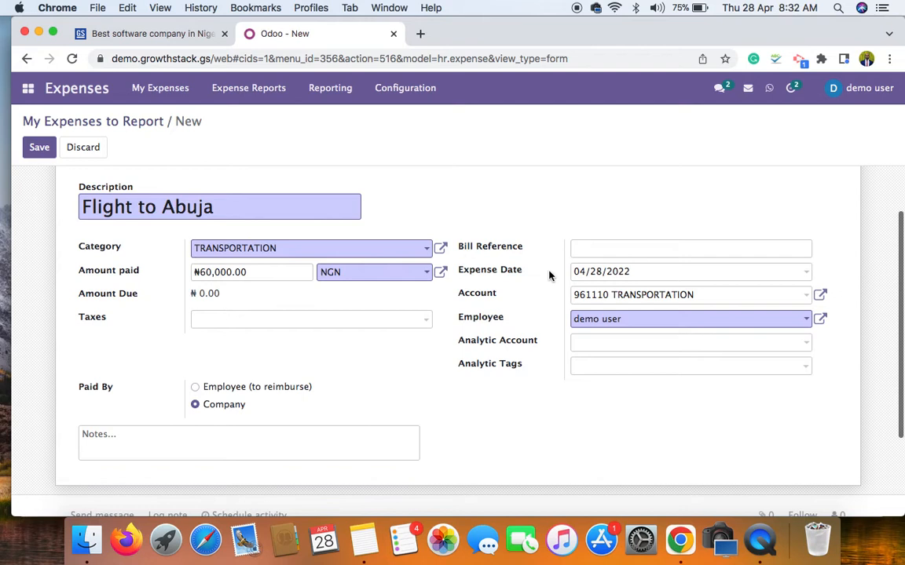
click(609, 326)
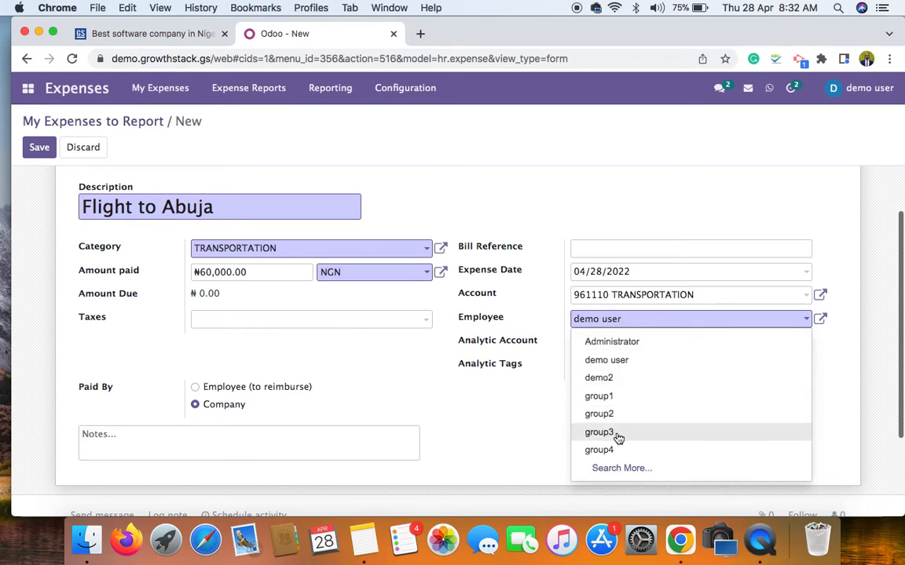
click(547, 327)
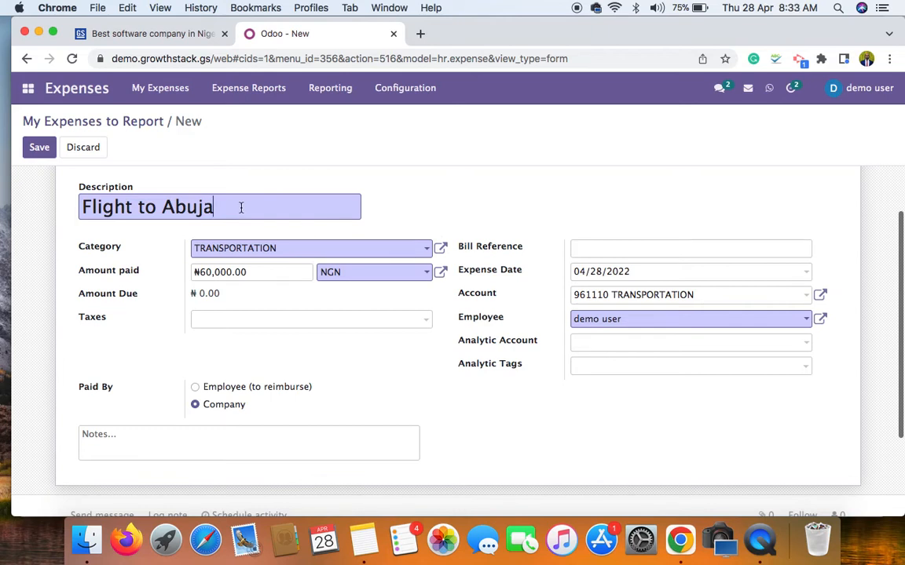
click(220, 272)
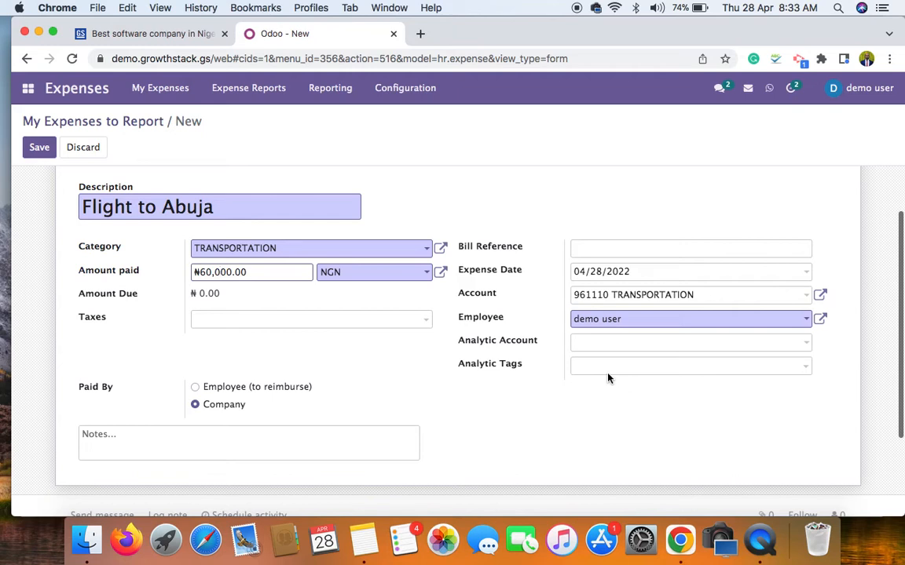
text(0)
click(281, 249)
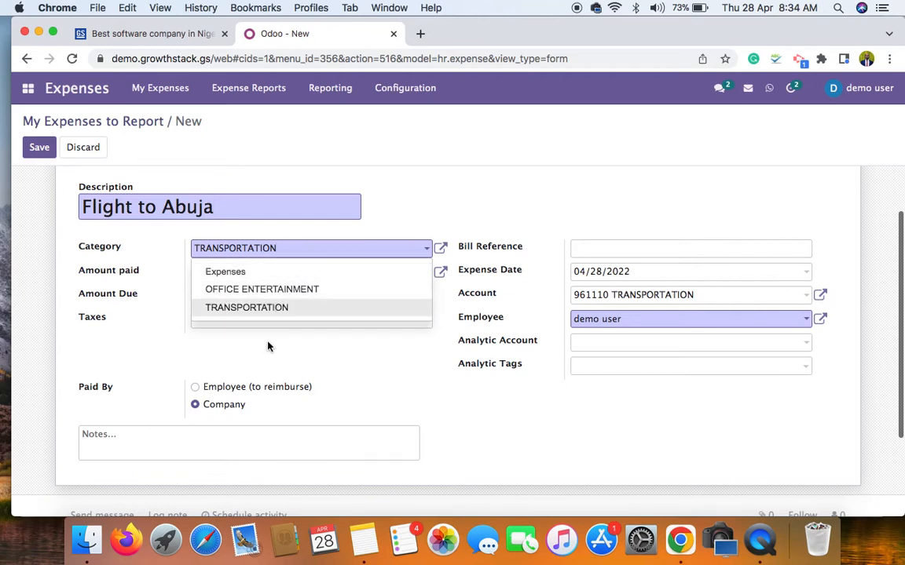
click(331, 235)
click(311, 251)
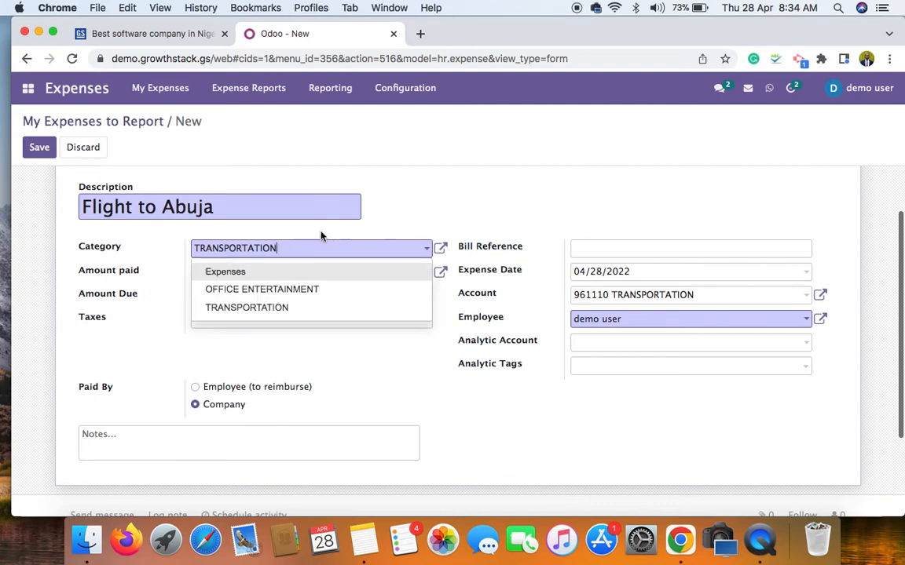
click(321, 233)
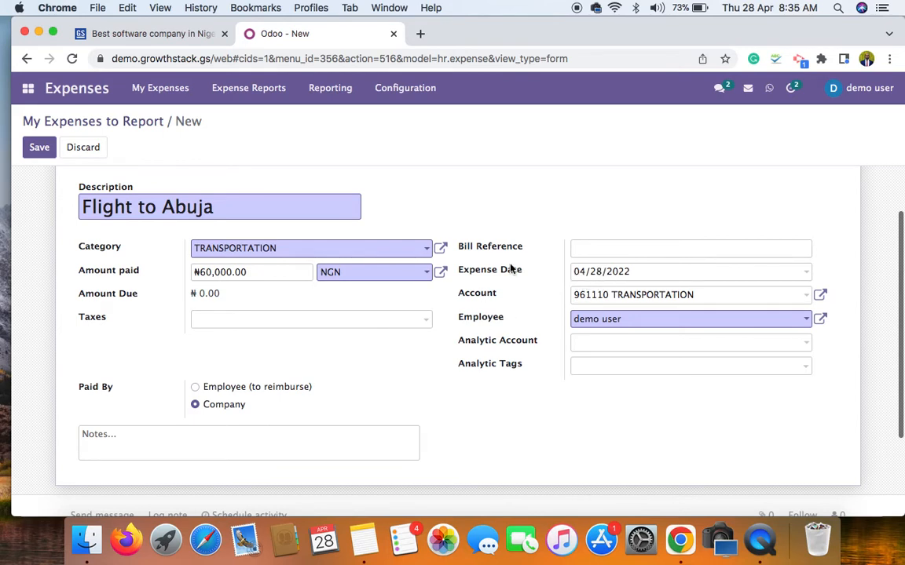
Save the expense and attach home-banner-software-company.jpg from Downloads as its receipt
scroll(511, 270, up, 2)
click(41, 150)
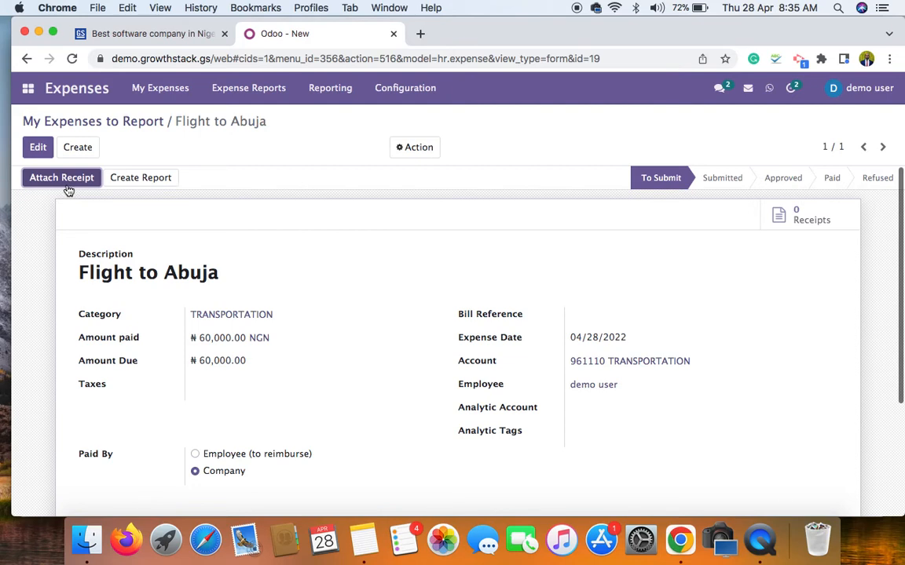
click(68, 187)
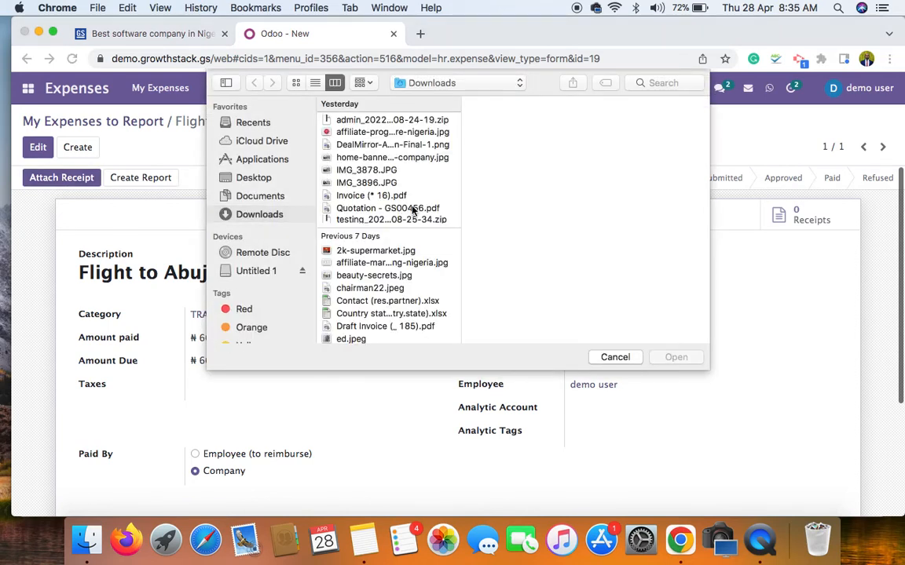
click(367, 170)
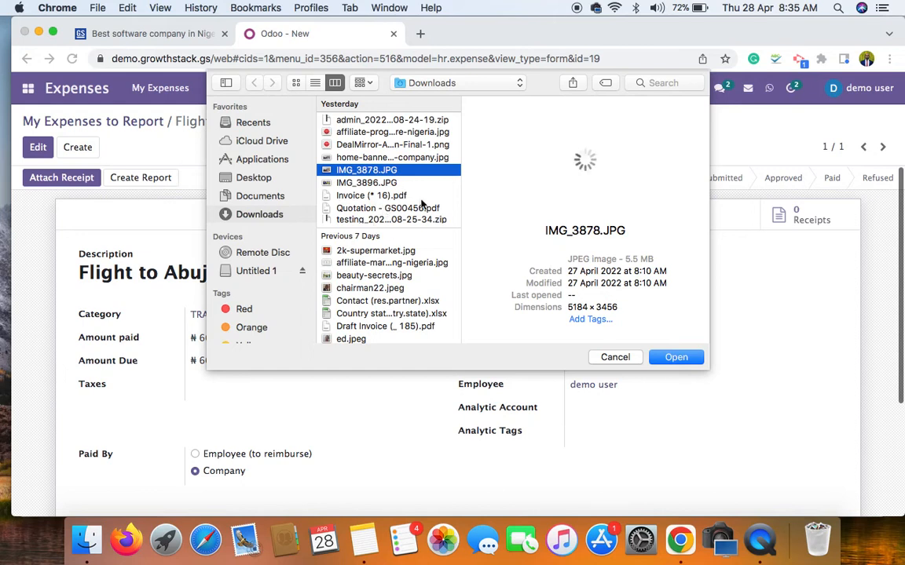
click(374, 183)
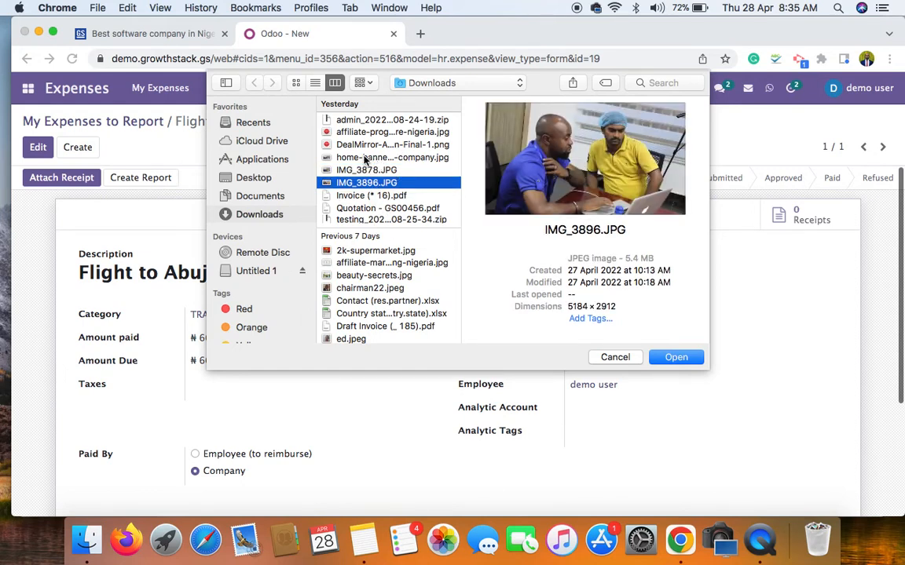
click(365, 158)
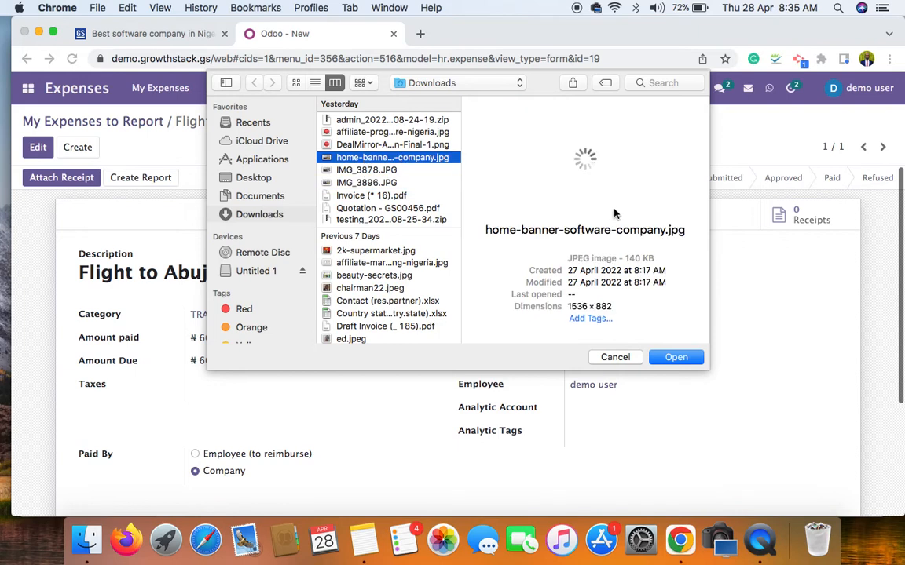
click(676, 358)
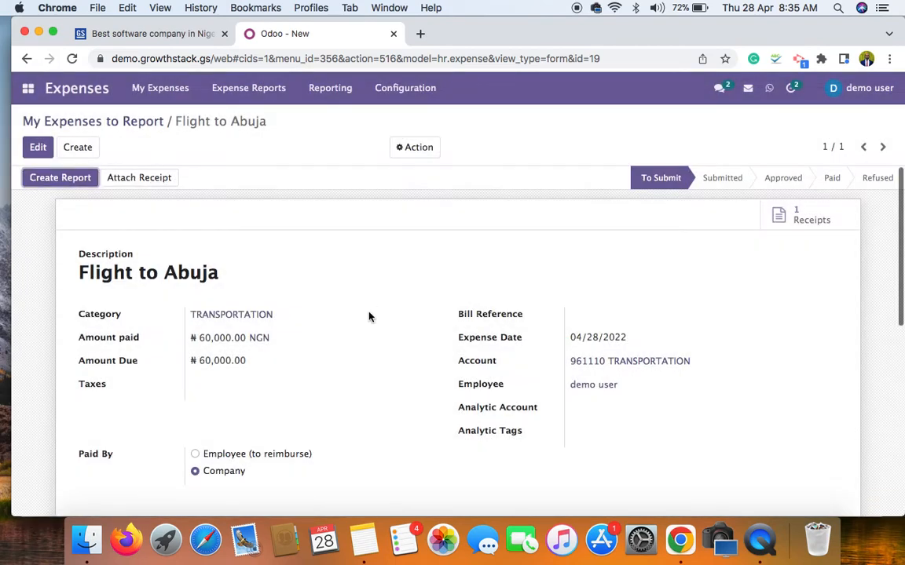
Examine the attached receipt image in the expense's message history
scroll(381, 353, down, 5)
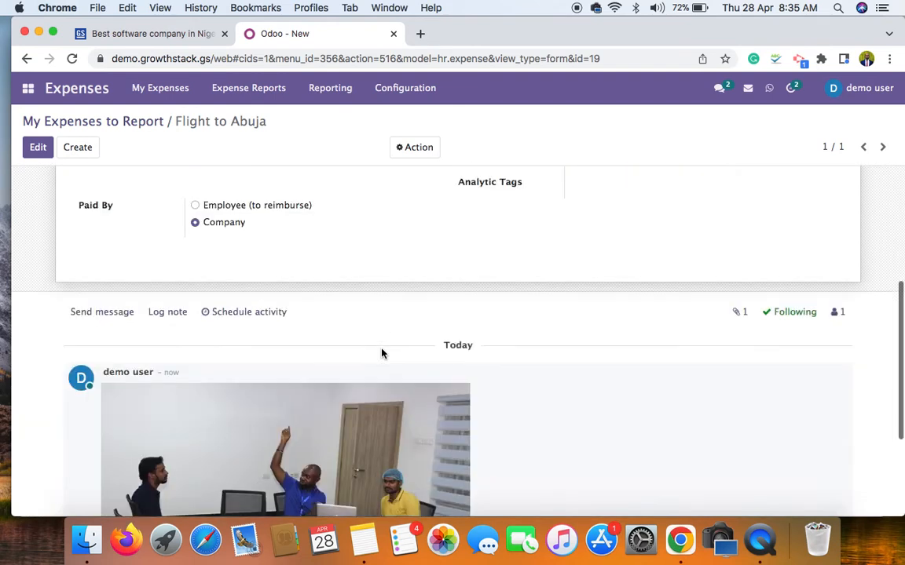
scroll(381, 353, down, 3)
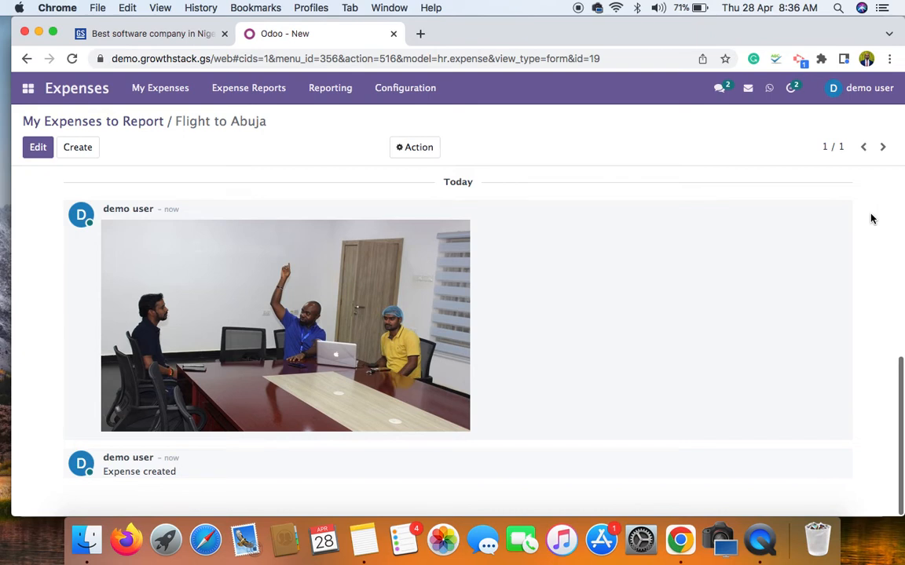
scroll(870, 218, up, 10)
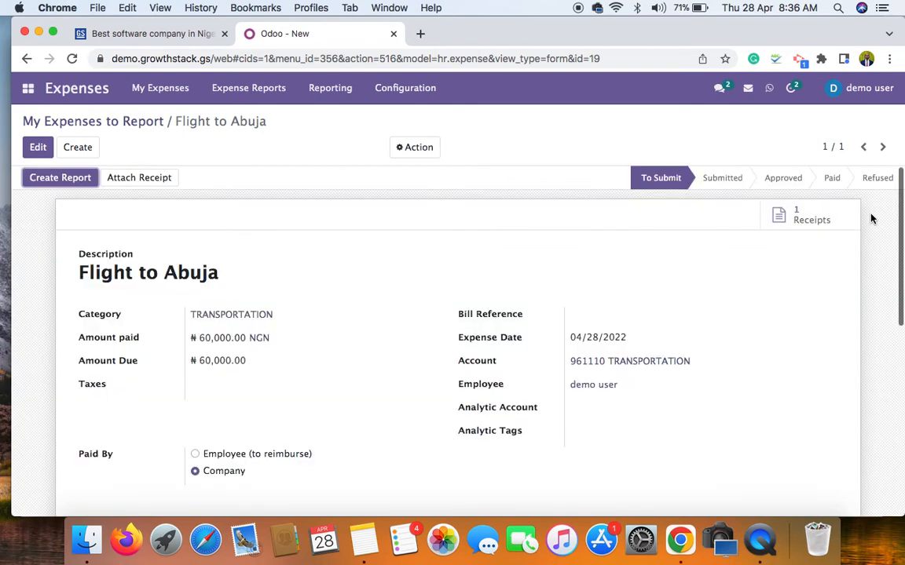
scroll(406, 337, down, 5)
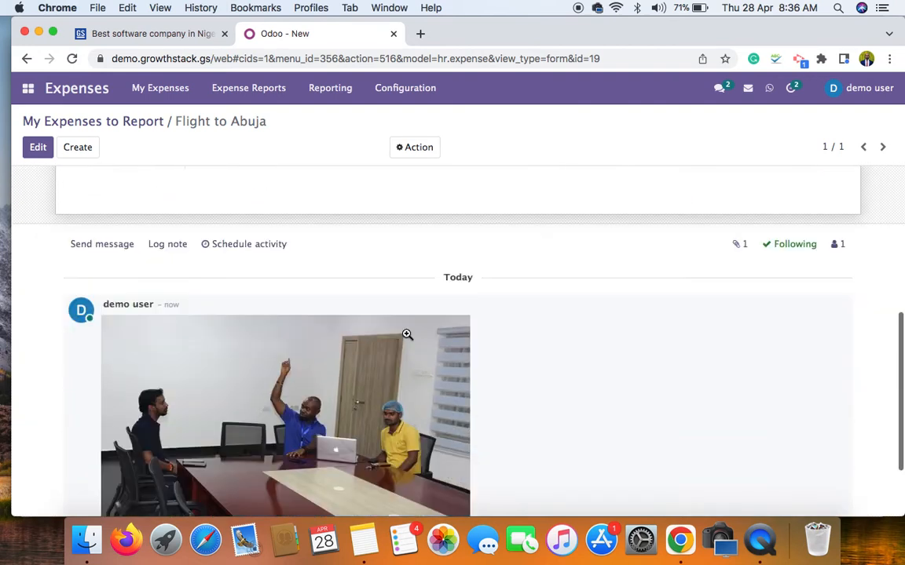
scroll(406, 337, up, 10)
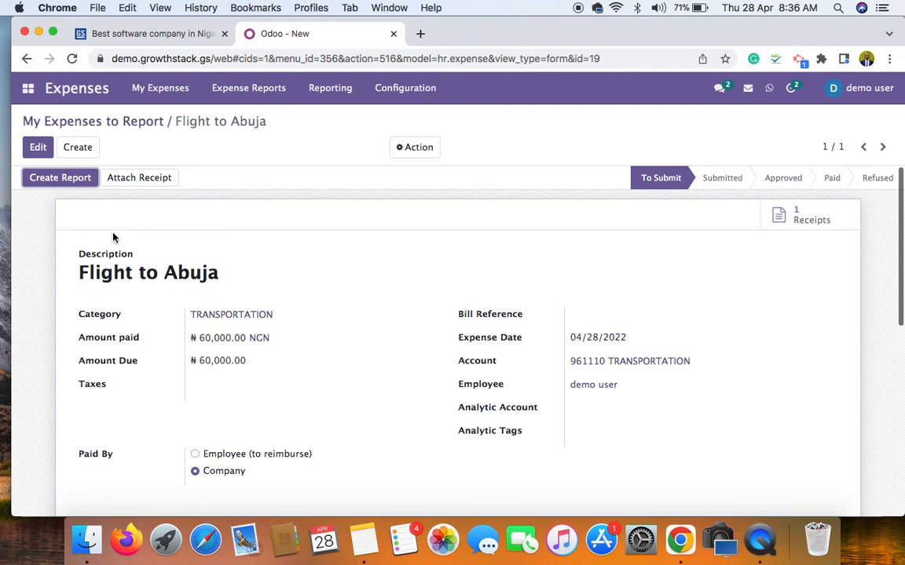
Create an expense report from the Flight to Abuja expense and check for other expense lines that could be added
click(59, 179)
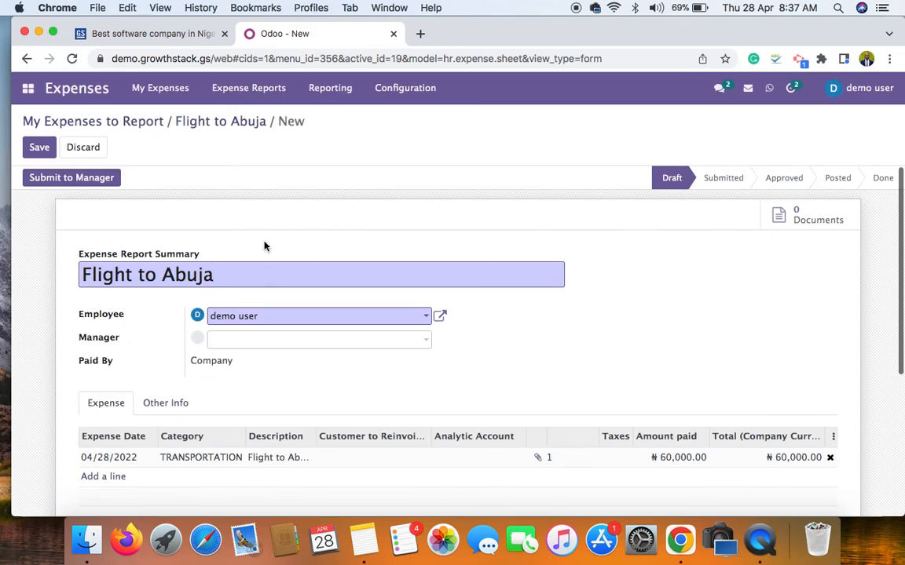
scroll(335, 376, down, 2)
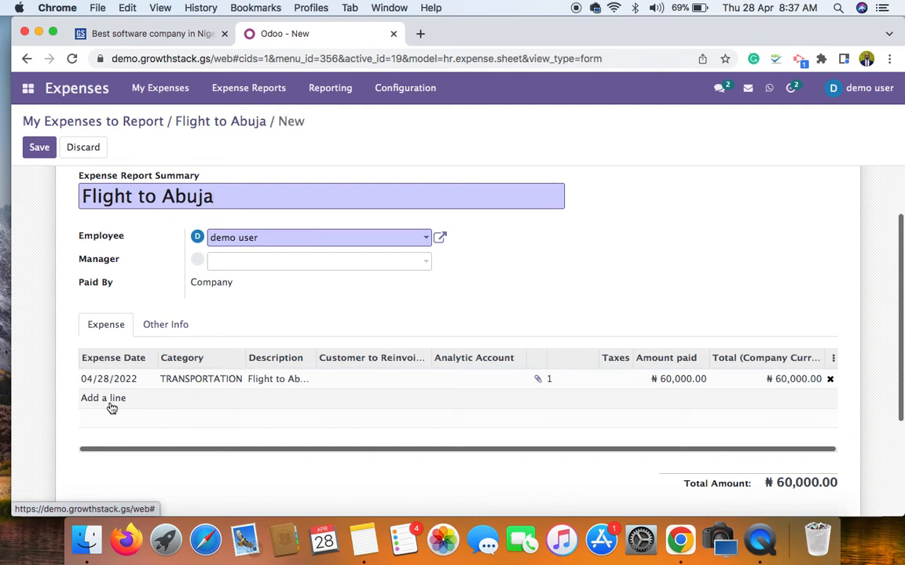
click(110, 399)
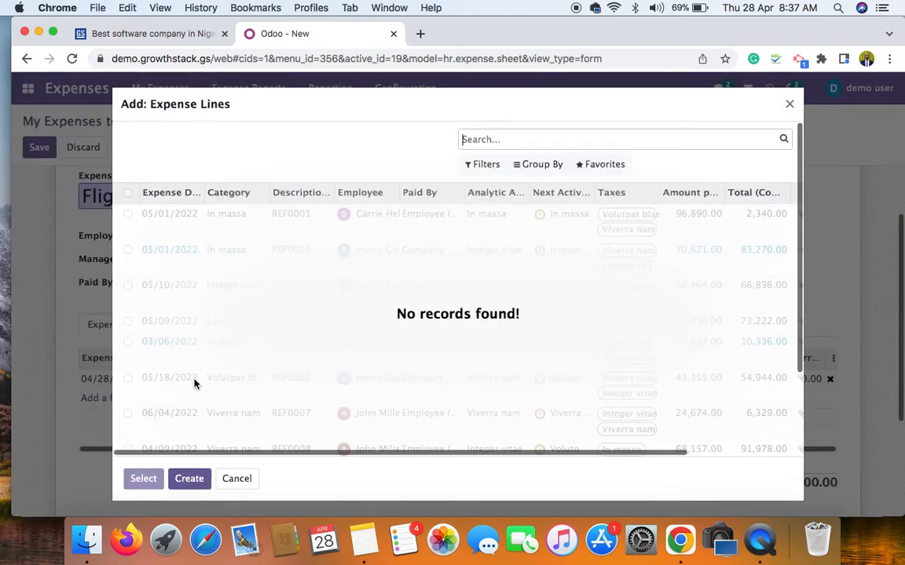
click(790, 104)
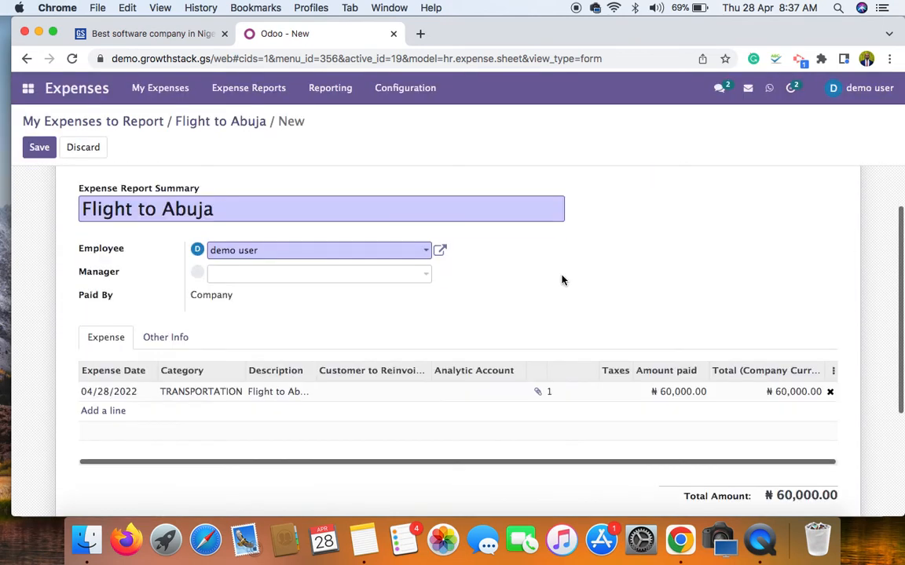
scroll(563, 280, up, 1)
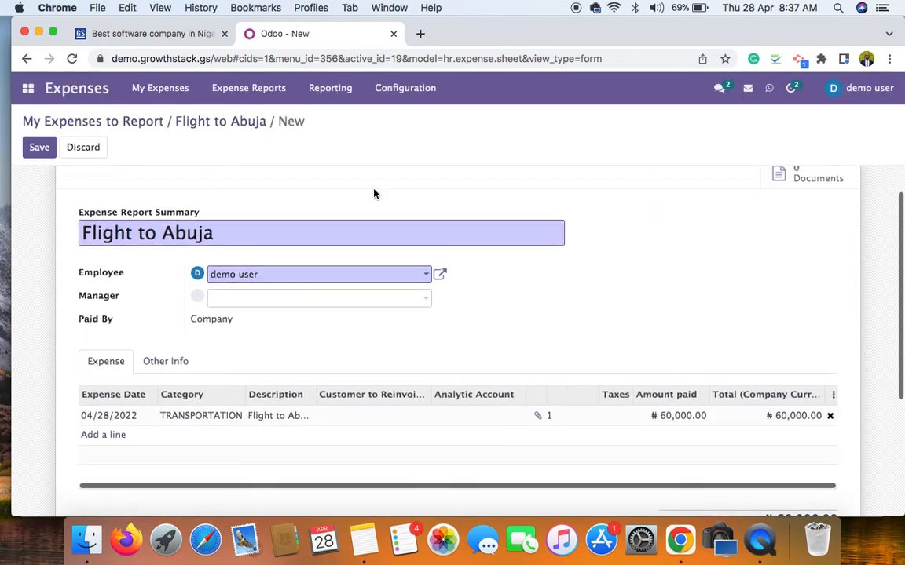
scroll(515, 310, up, 2)
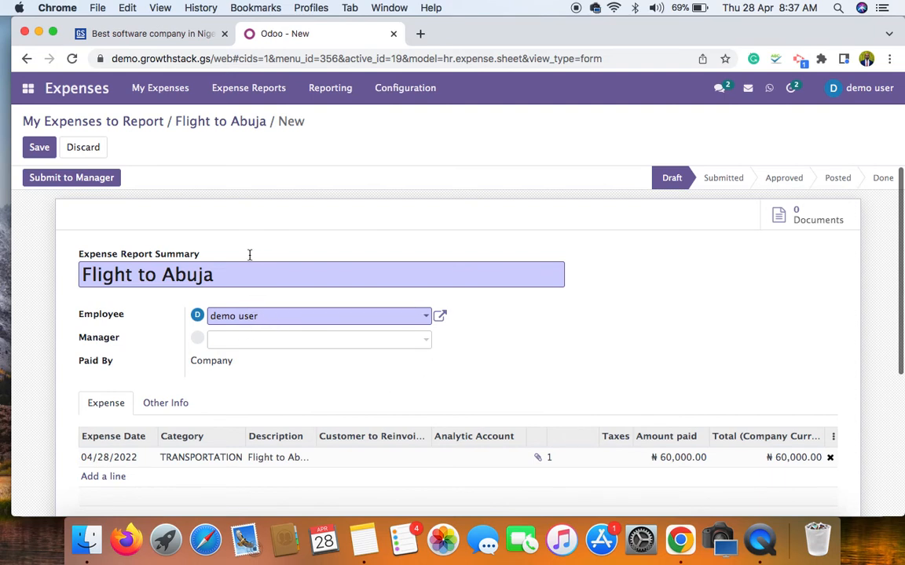
Check the report's manager choices and bank journal, and save the report with the Manager field left empty
click(425, 343)
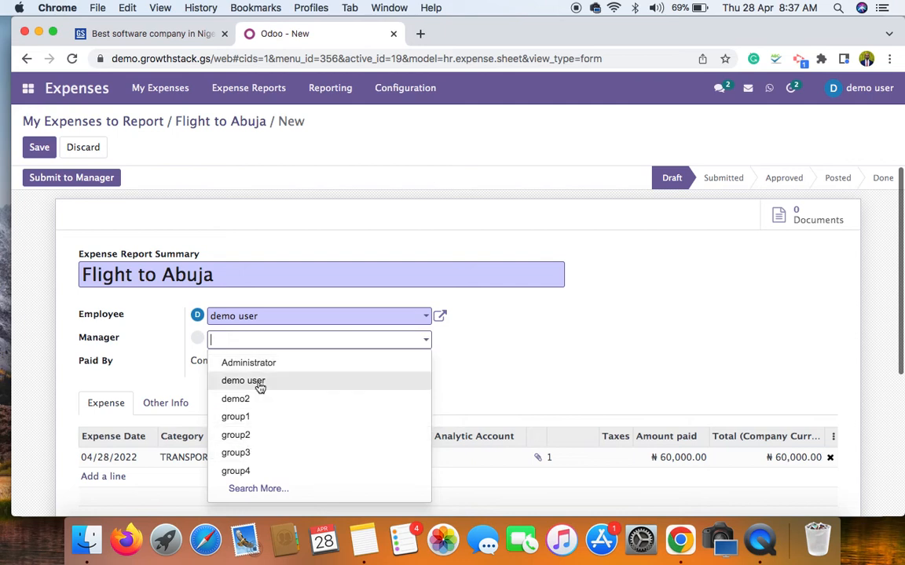
click(510, 370)
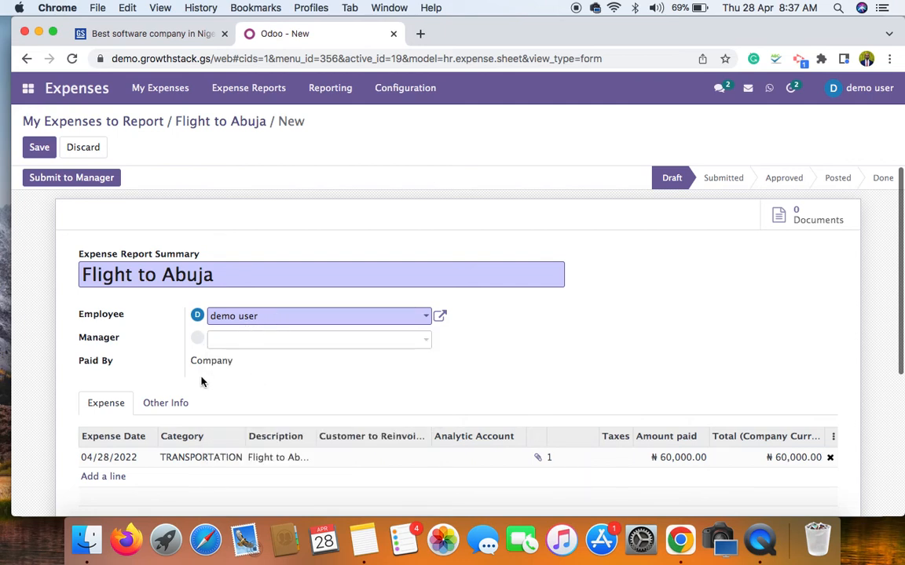
scroll(299, 376, down, 2)
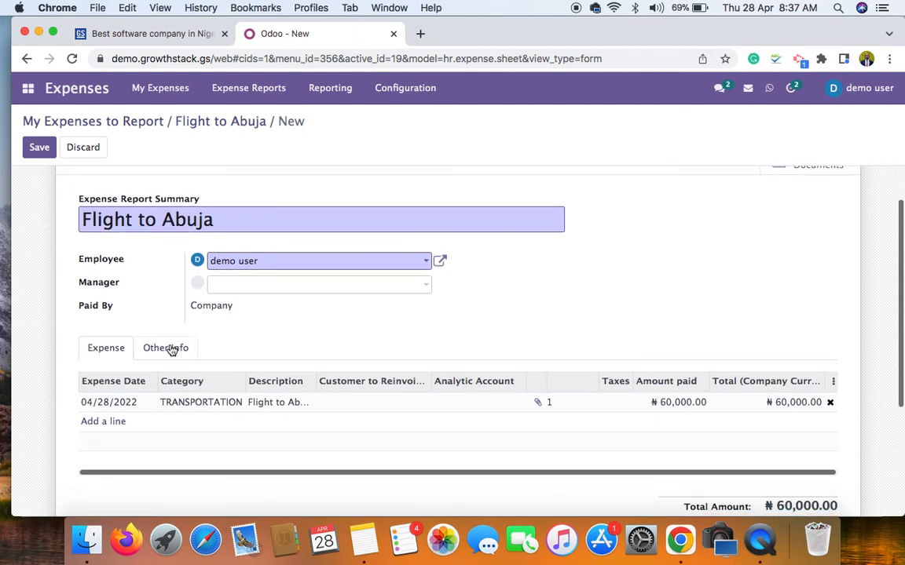
click(171, 349)
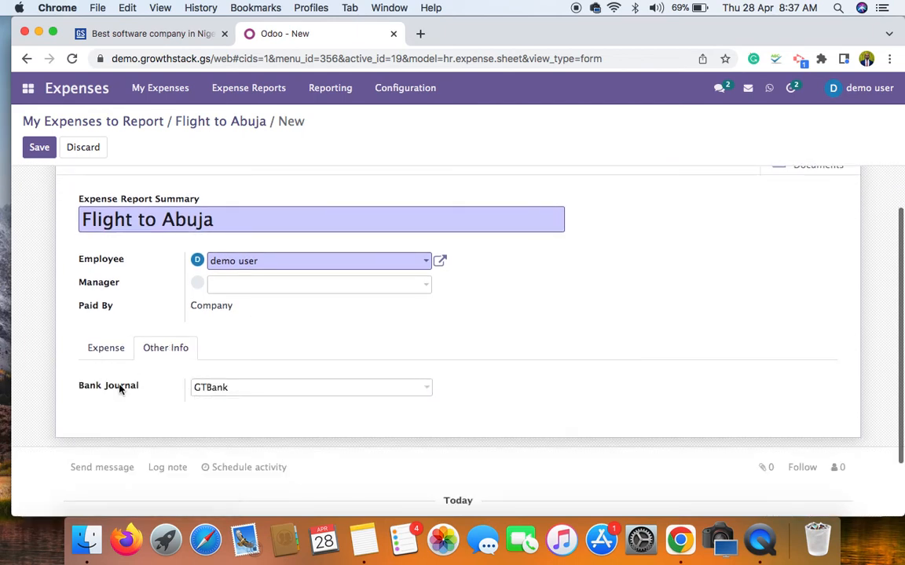
click(107, 350)
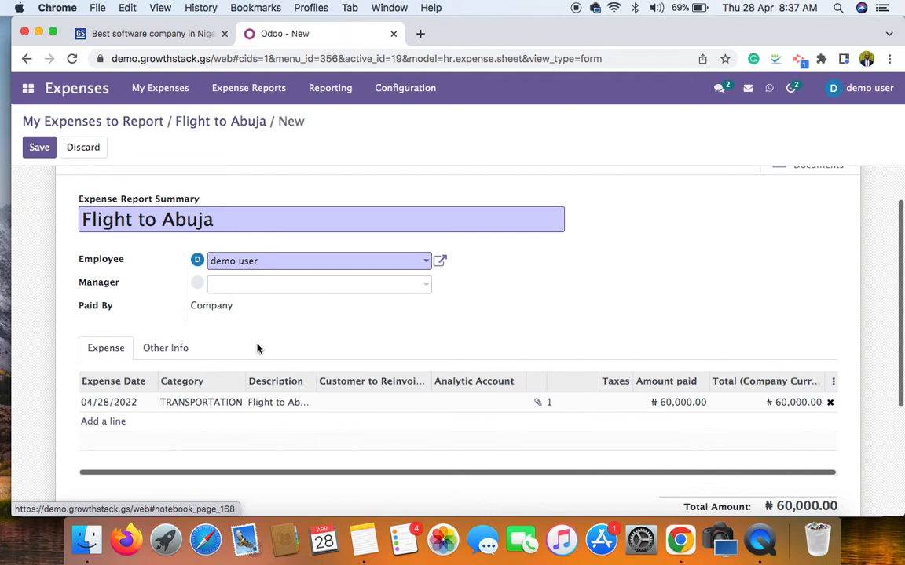
scroll(413, 349, up, 1)
scroll(413, 349, up, 1)
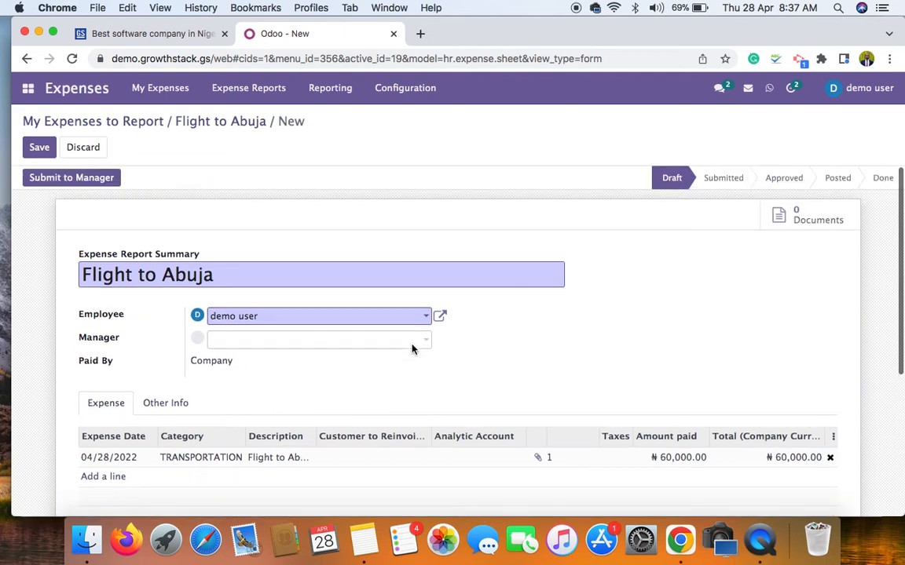
click(43, 149)
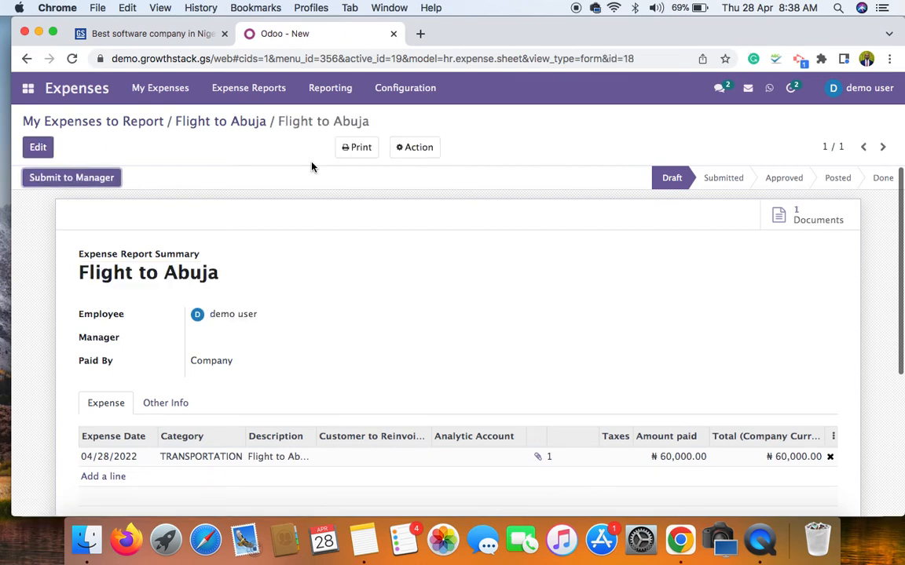
Check the actions available for the saved report and print its Expenses Report as a PDF
click(428, 151)
click(429, 151)
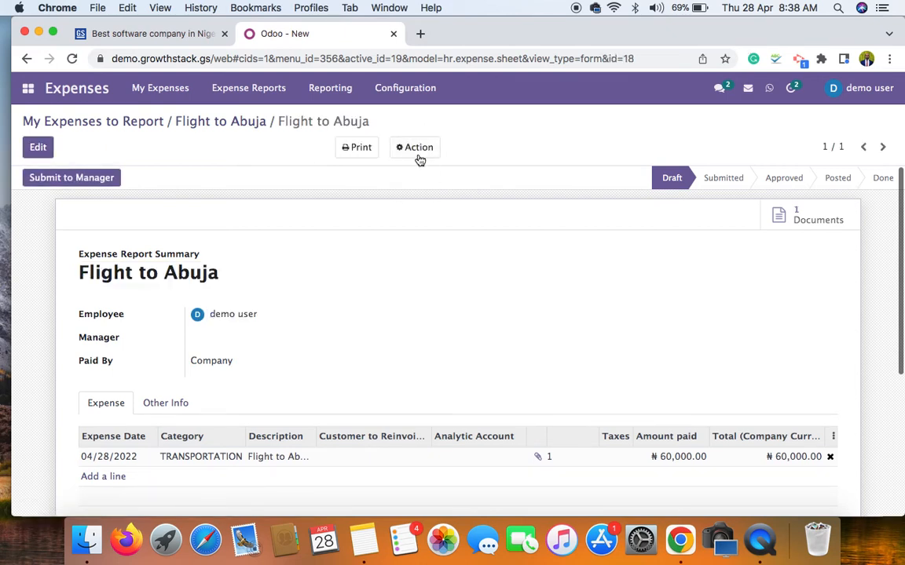
click(421, 157)
click(420, 155)
click(420, 155)
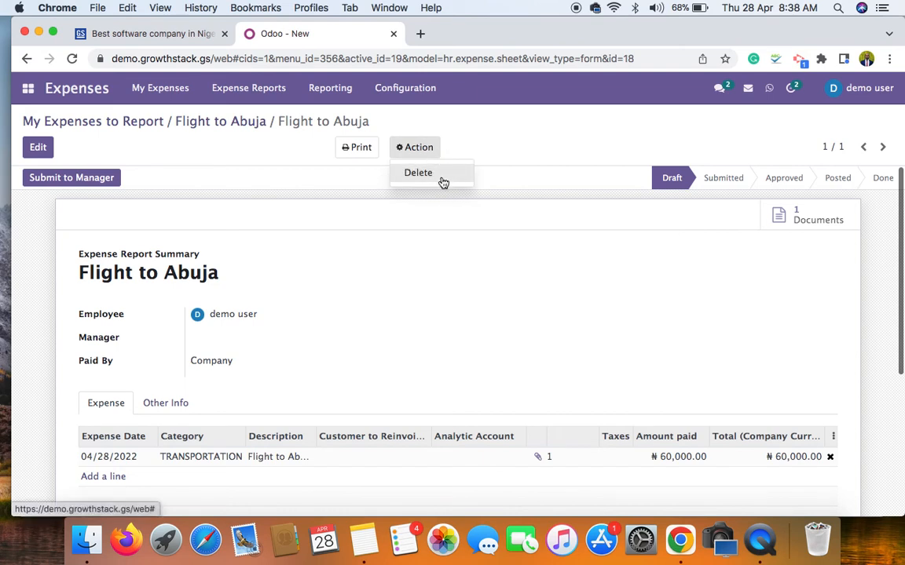
click(356, 147)
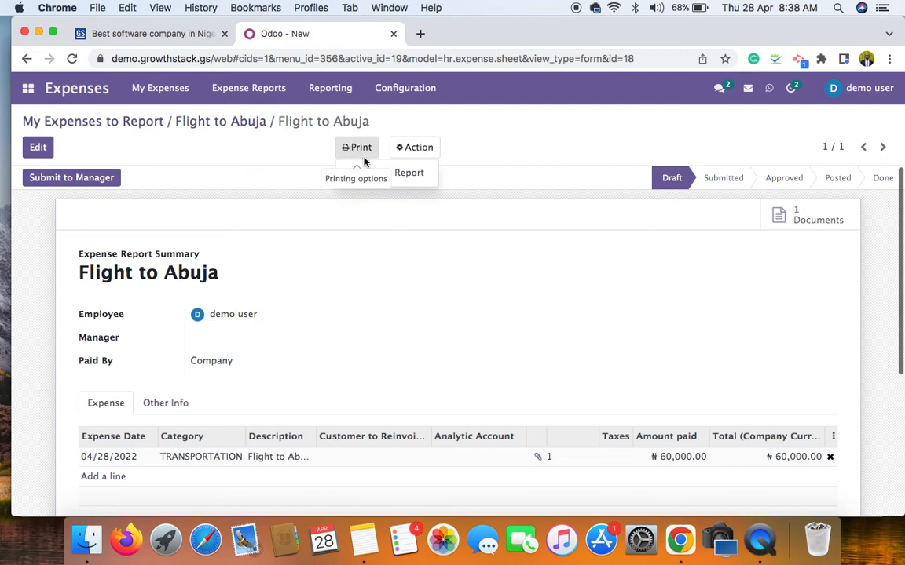
click(398, 174)
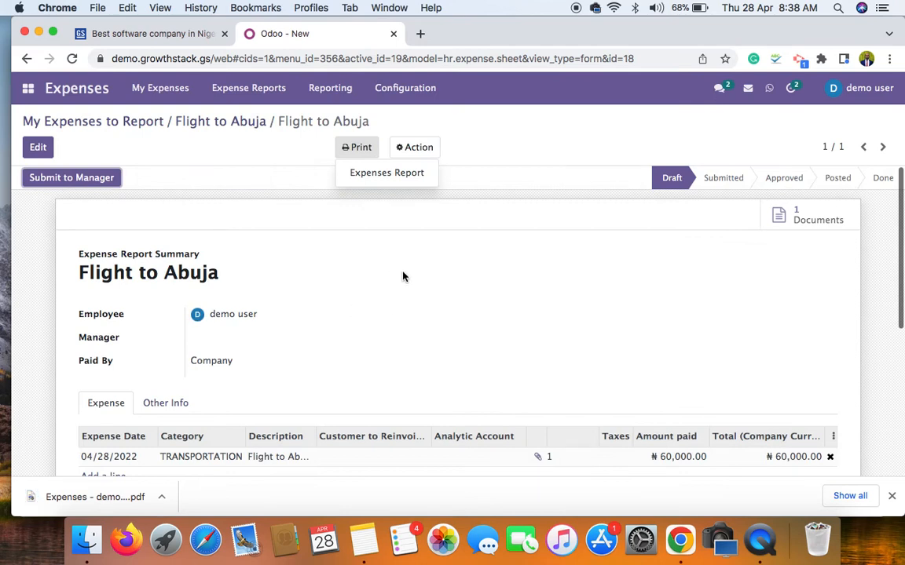
click(491, 201)
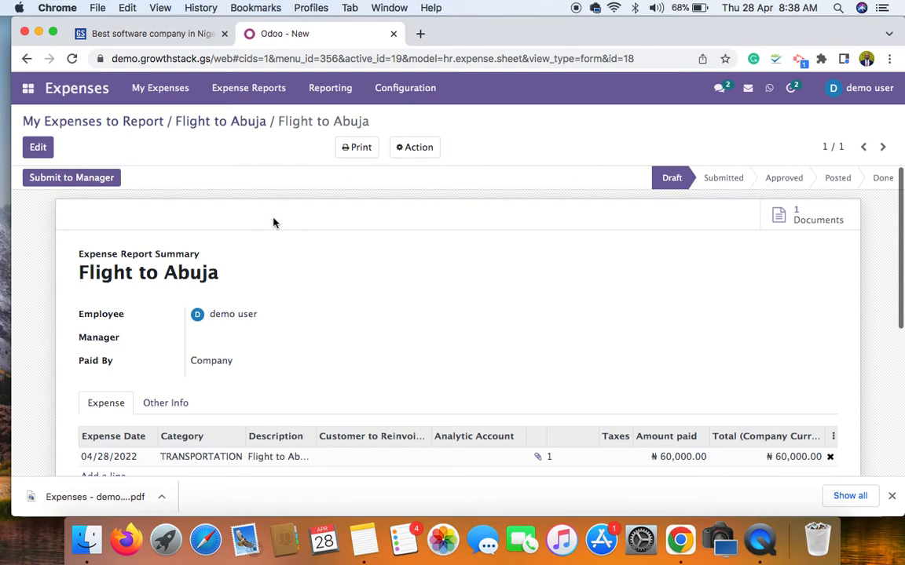
Submit the Flight to Abuja expense report to the manager and look over the submitted report
click(69, 180)
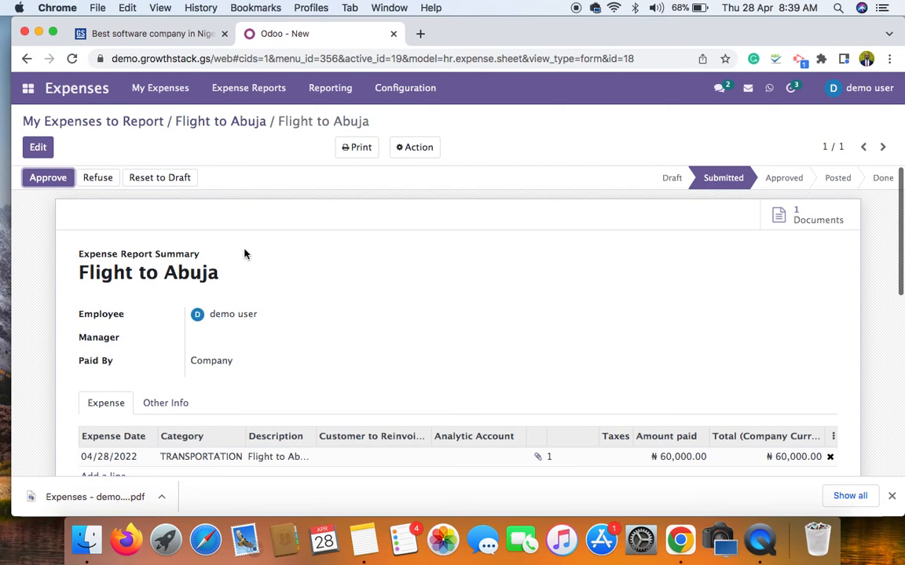
scroll(378, 329, down, 5)
scroll(346, 327, up, 5)
scroll(355, 343, down, 4)
scroll(355, 343, up, 4)
Approve the submitted expense report and post its journal entries
click(48, 180)
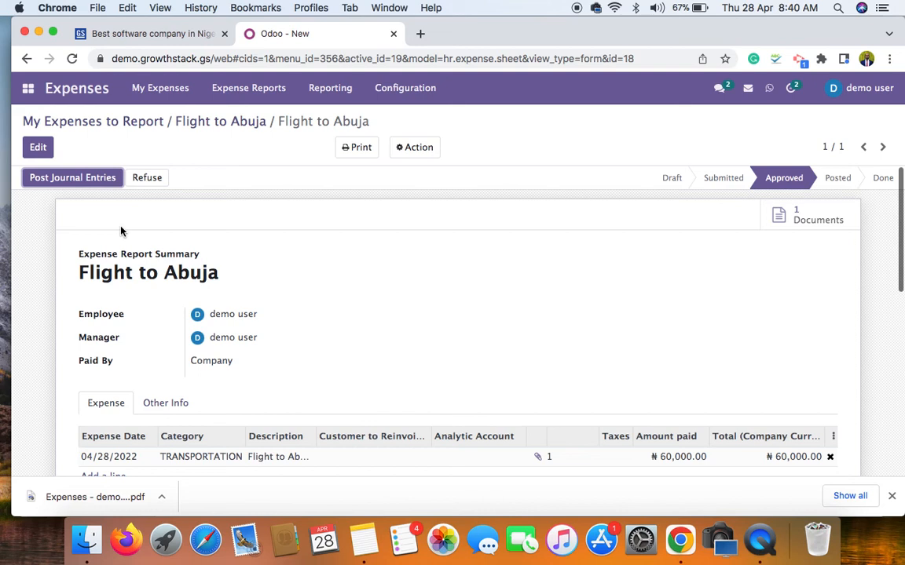
click(84, 180)
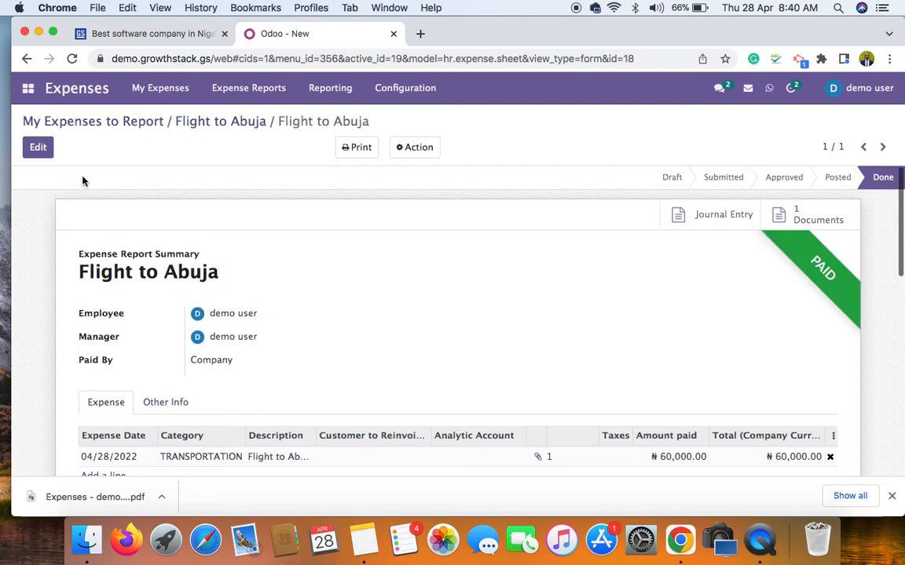
scroll(510, 293, down, 2)
scroll(511, 293, up, 2)
Open the downloaded Flight to Abuja expenses PDF, examine its contents, and return to the expense report in Odoo
click(122, 497)
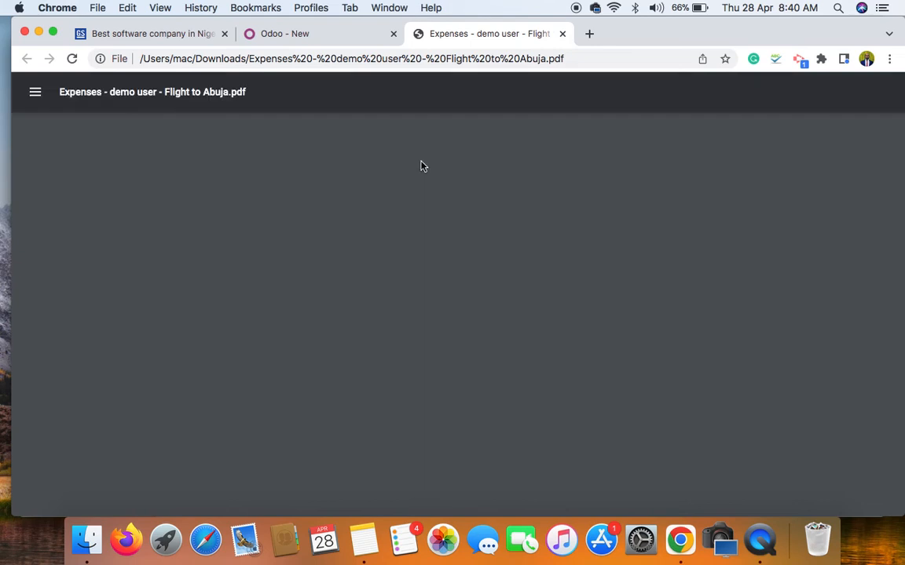
click(339, 40)
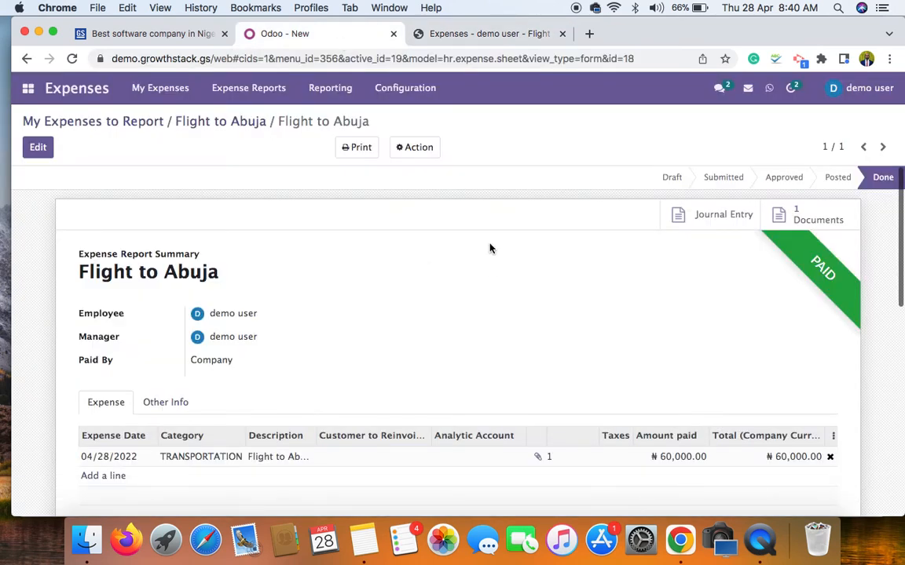
click(477, 37)
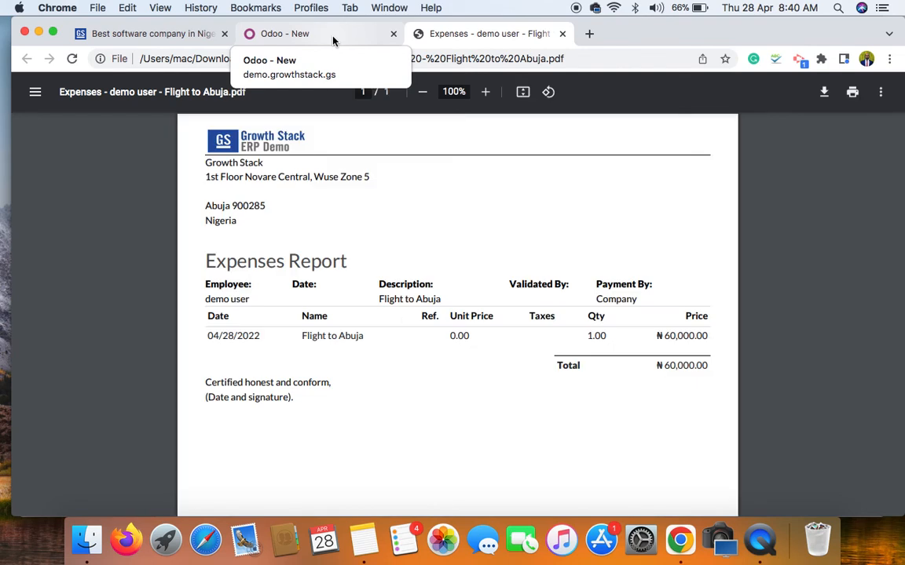
scroll(406, 325, down, 5)
scroll(406, 324, up, 5)
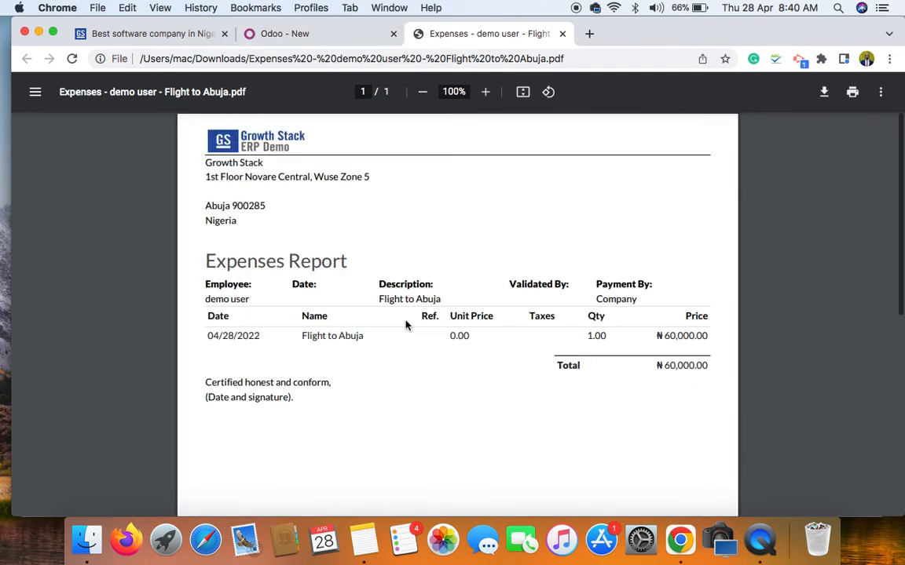
click(323, 36)
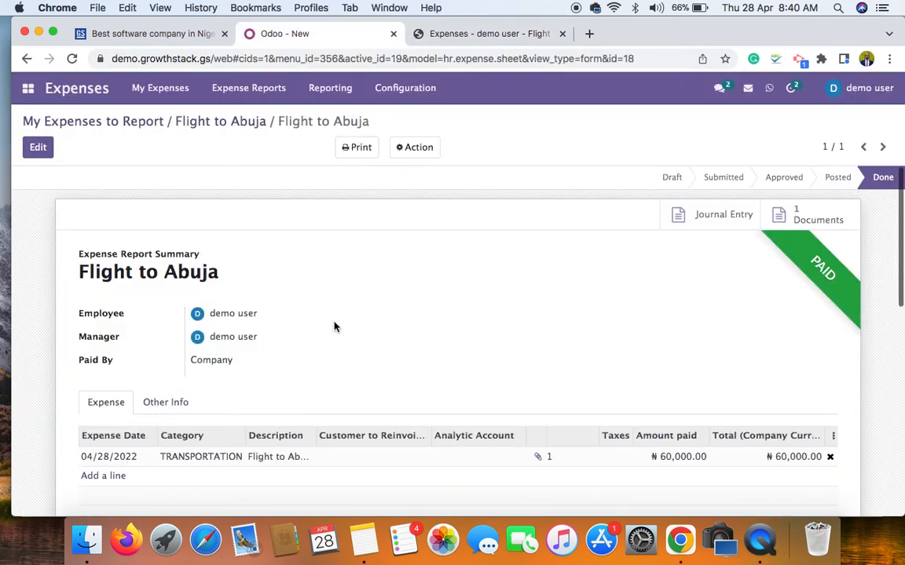
scroll(335, 325, down, 2)
scroll(333, 326, down, 10)
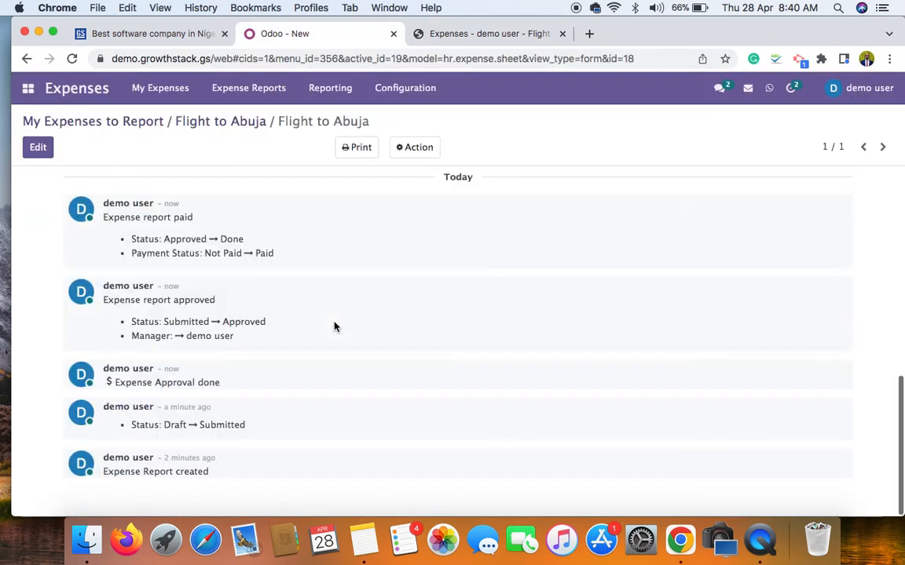
scroll(334, 327, up, 5)
click(104, 353)
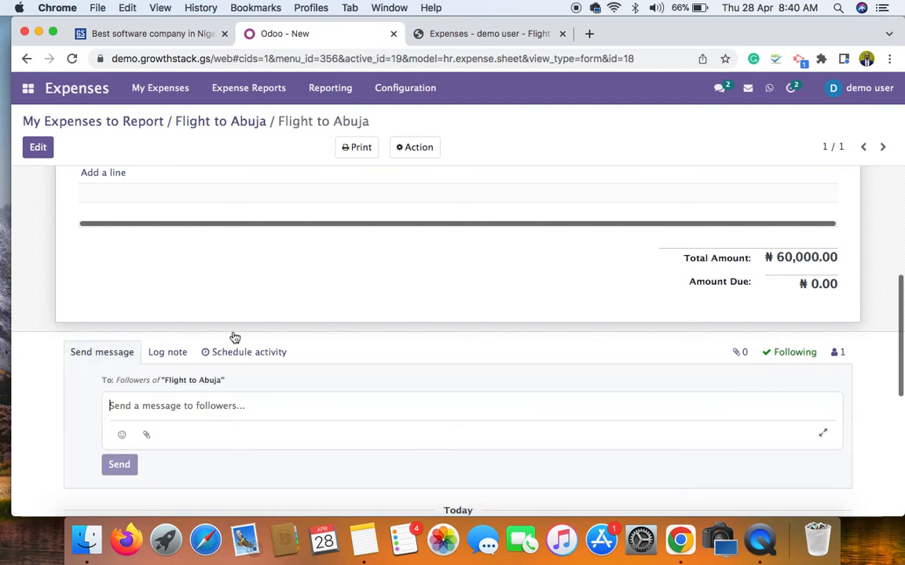
click(221, 406)
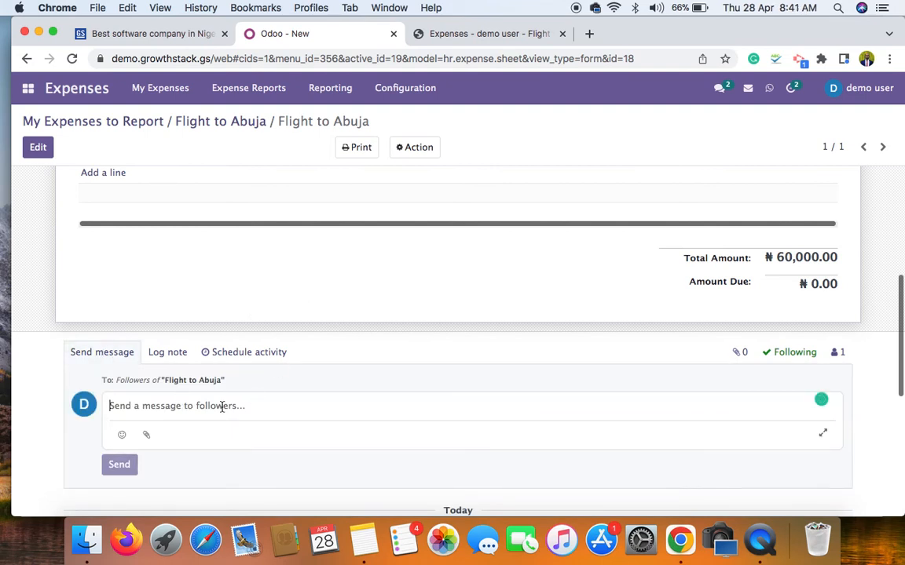
text(@)
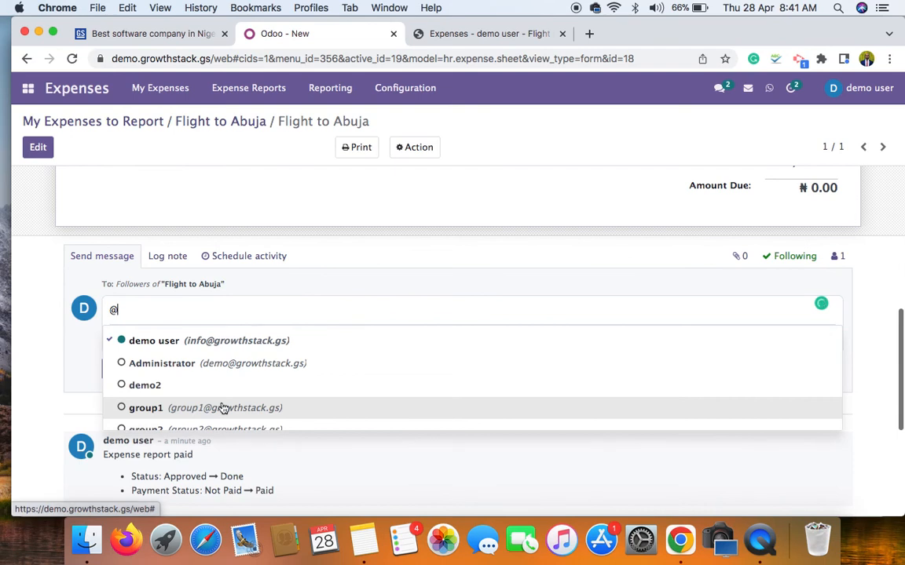
click(200, 364)
text(please review the expenses)
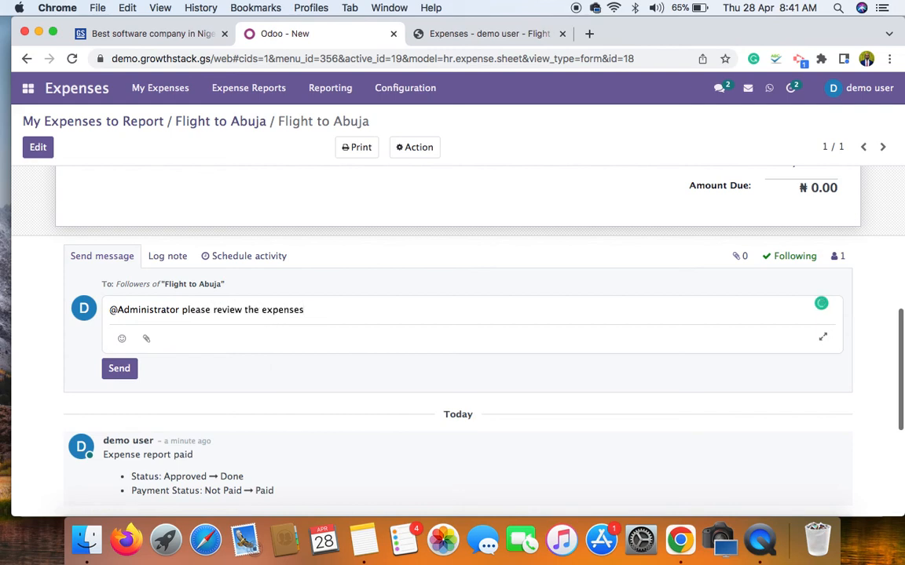
key(BackSpace)
text(for approval)
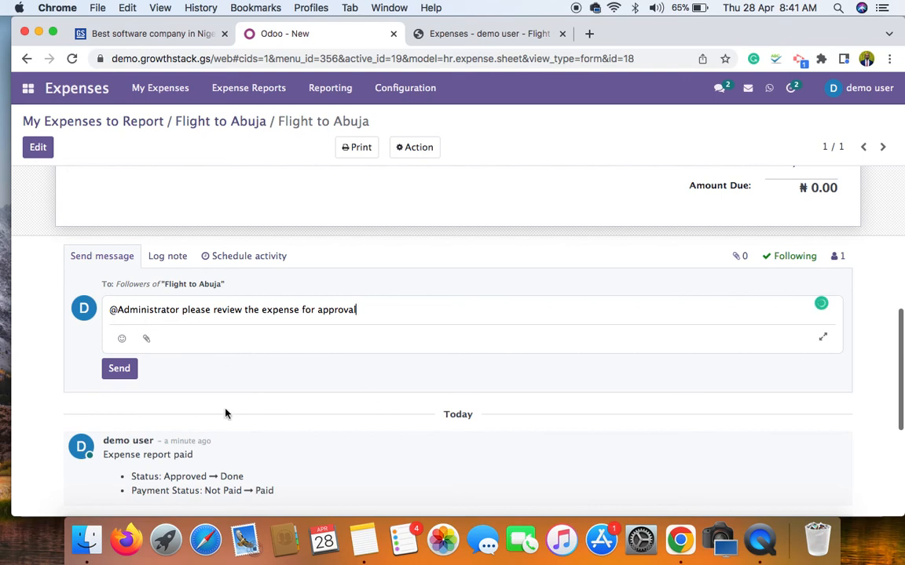
click(128, 369)
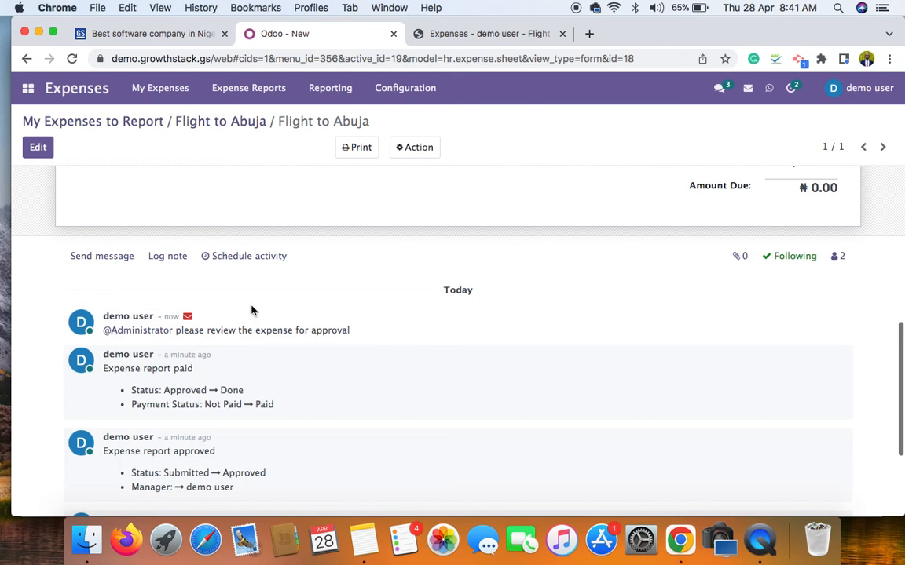
Log the internal note "This is all about this expenses" on the expense report, and discard the schedule-activity form without saving it
click(173, 260)
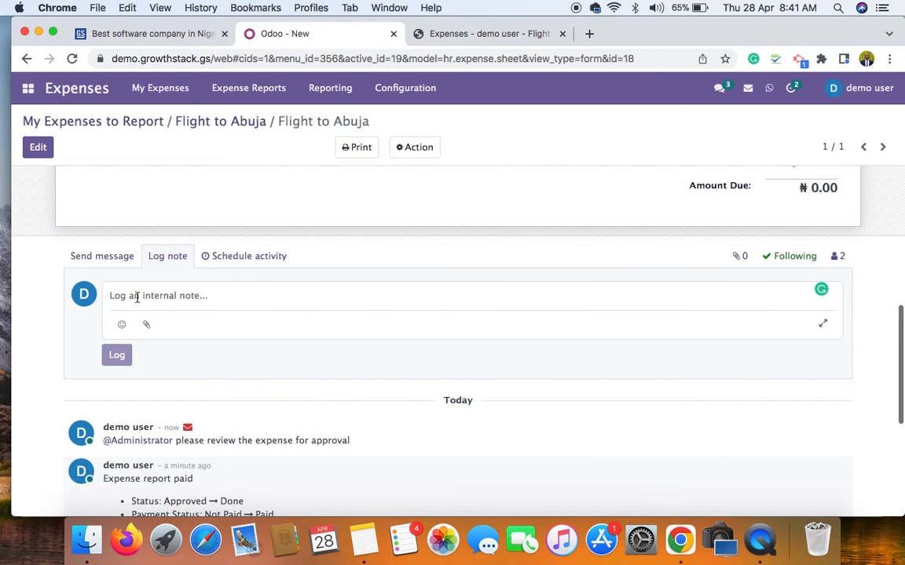
text(This)
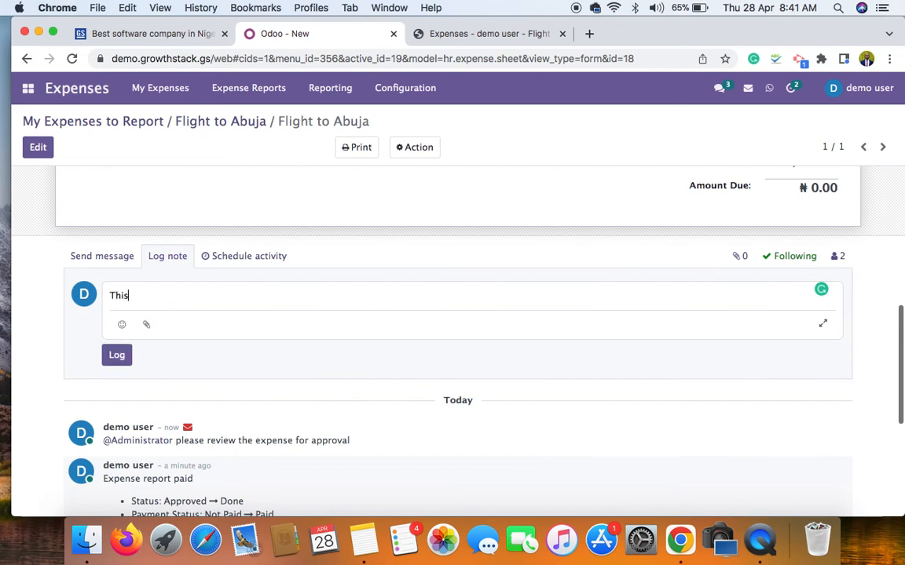
text( is all about this ex)
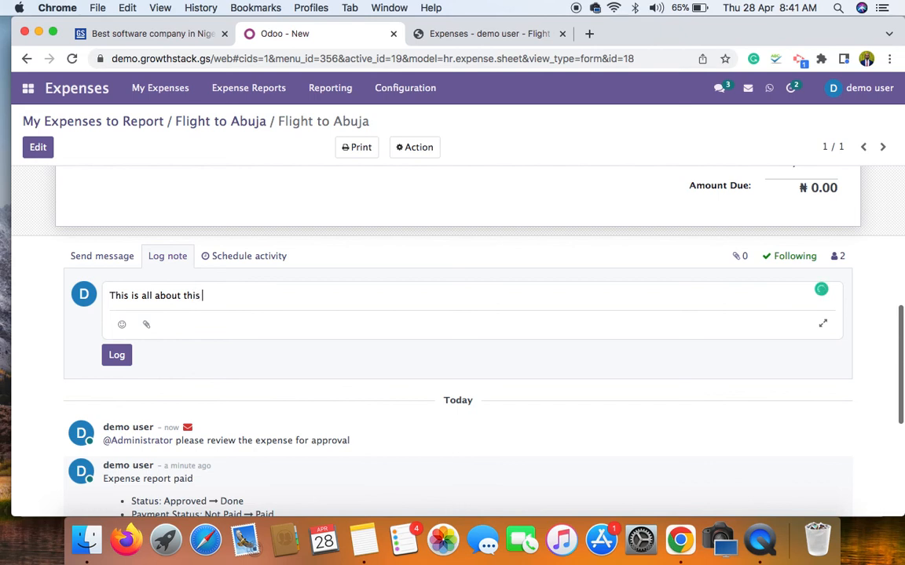
text(penses)
click(118, 360)
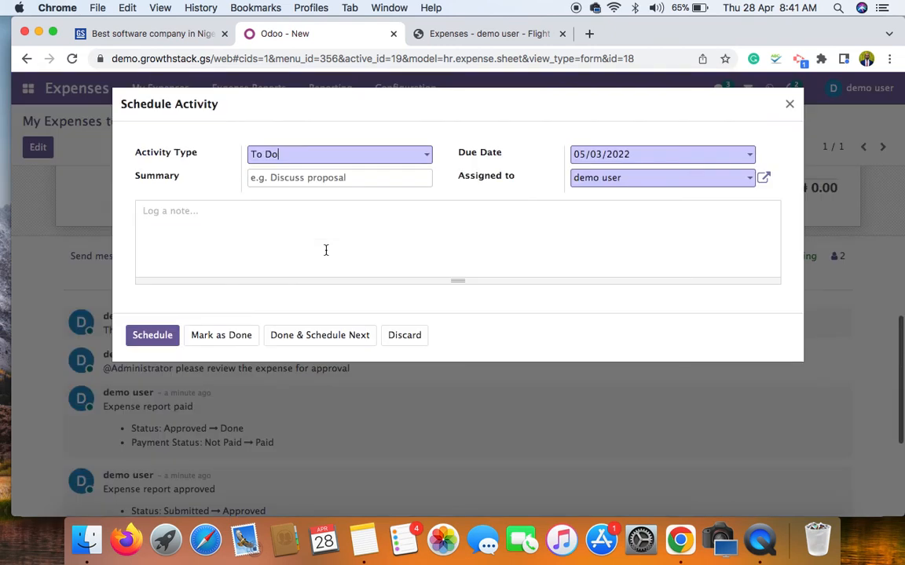
click(418, 339)
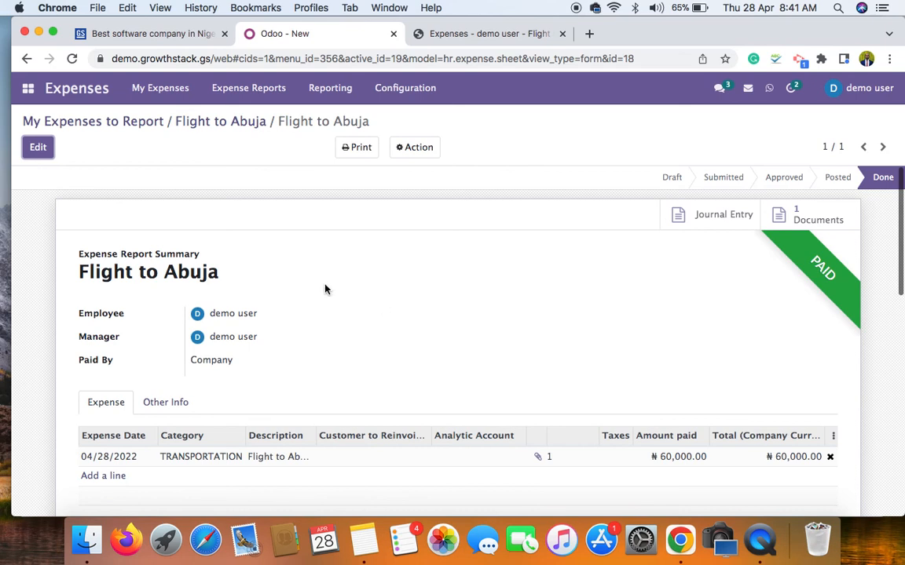
Switch to the Accounting module and open the dynamic Profit and Loss report
click(28, 89)
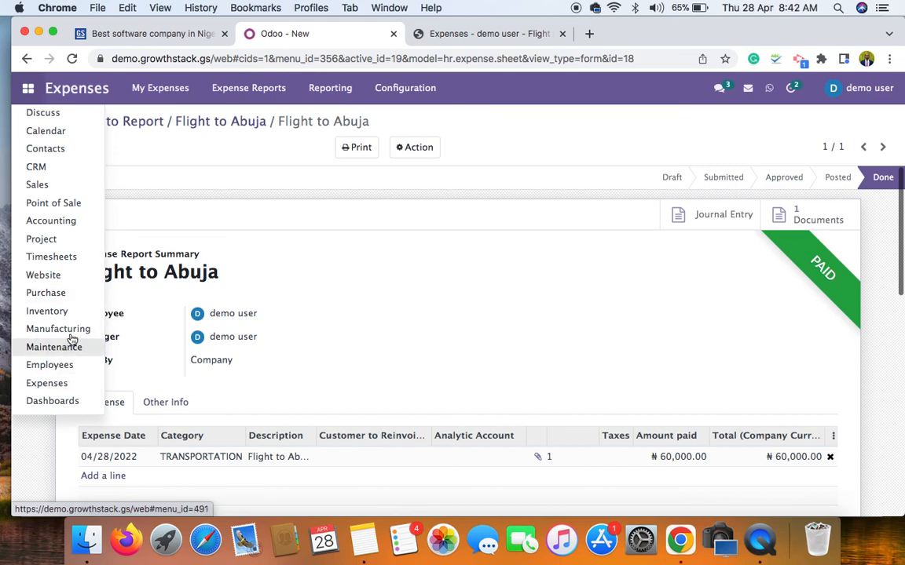
click(67, 222)
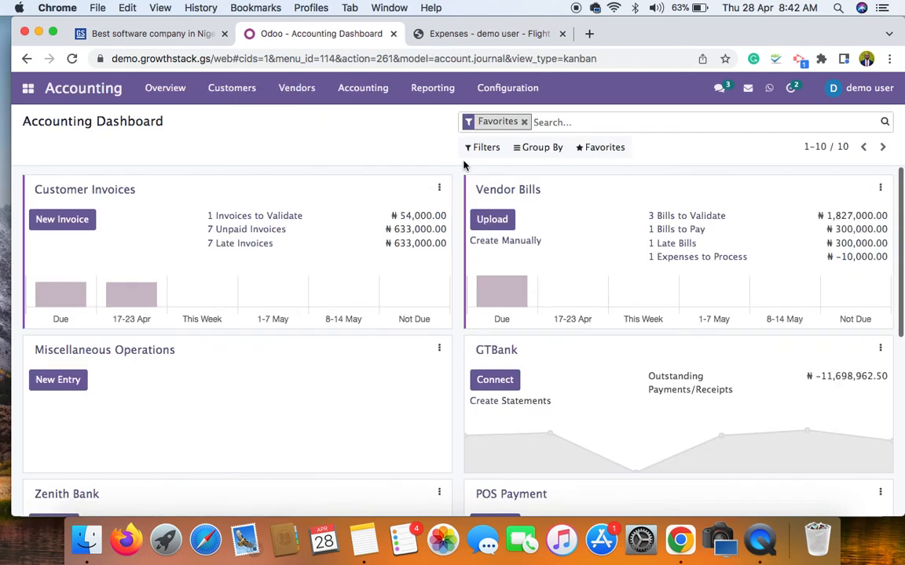
click(428, 89)
scroll(456, 281, down, 5)
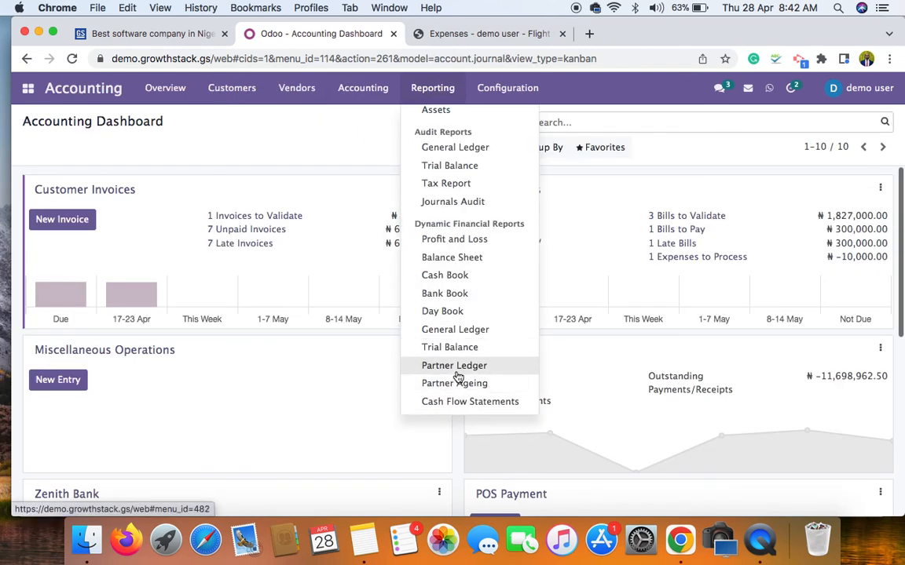
click(463, 239)
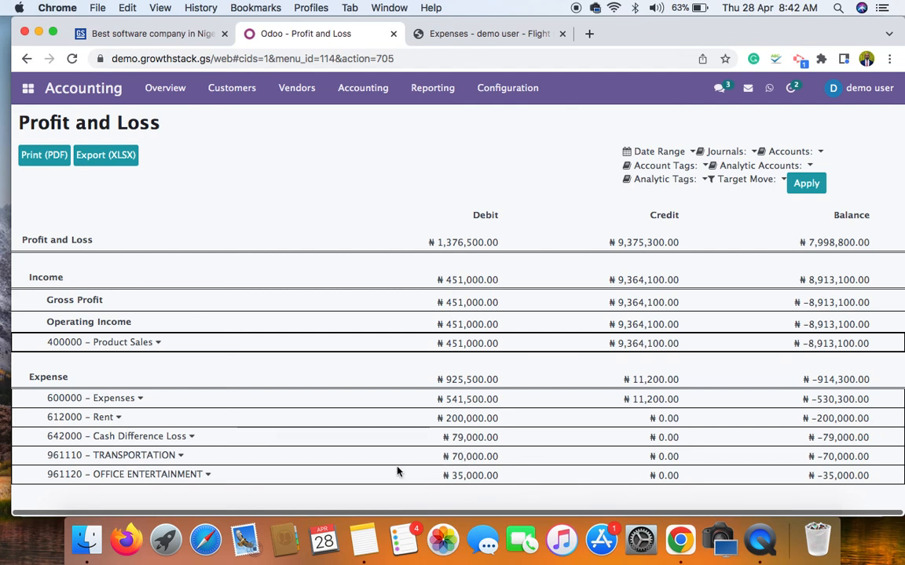
Show the general ledger for the 961110 TRANSPORTATION account, expand its entries, and open the Flight to Abuja journal entry dated 2022-04-28
click(181, 456)
click(227, 474)
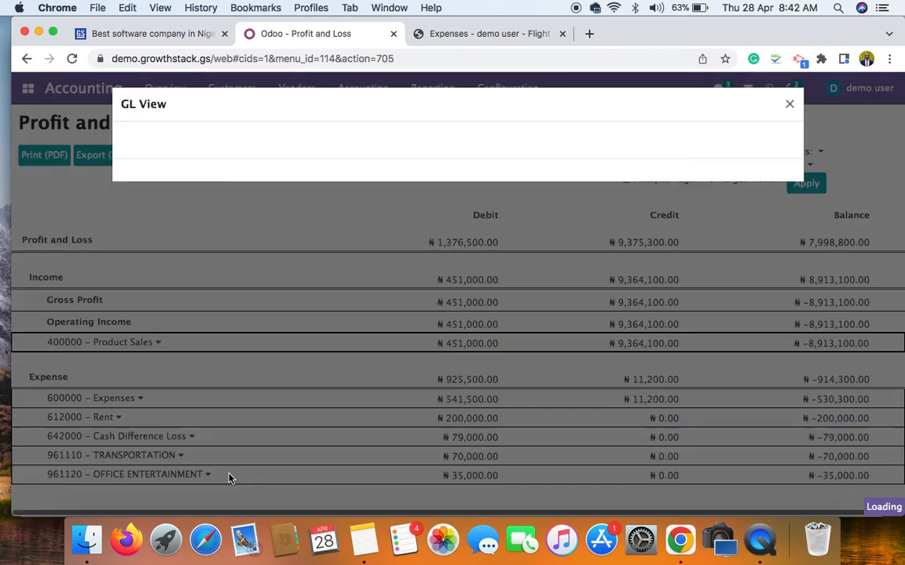
click(126, 238)
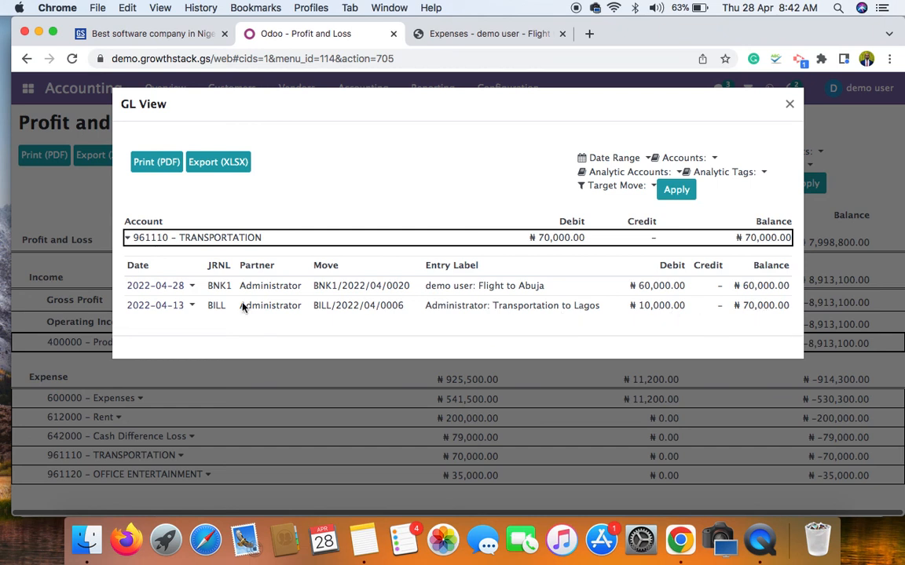
click(189, 290)
click(174, 310)
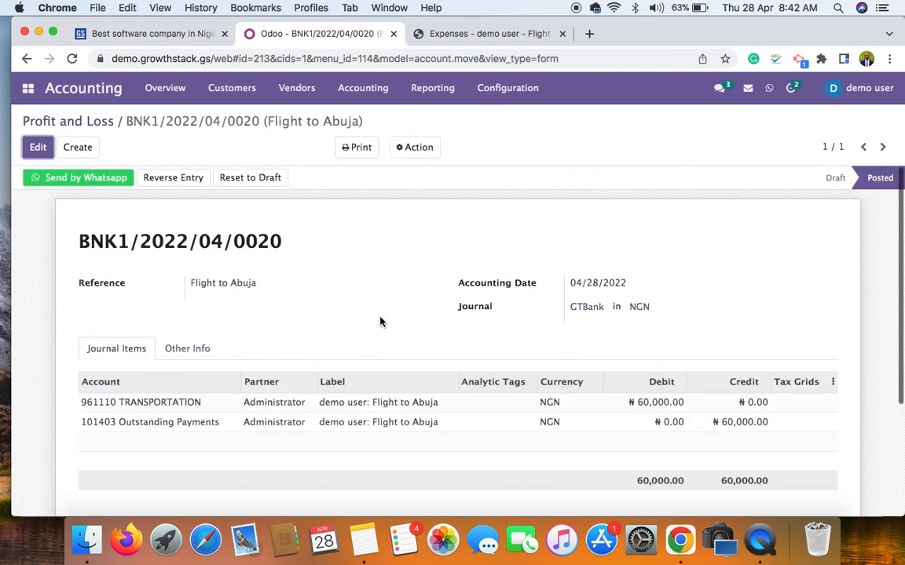
Look over the contact information and inquiry form on the Growth Stack website, and return to the Flight to Abuja journal entry in Odoo
click(185, 36)
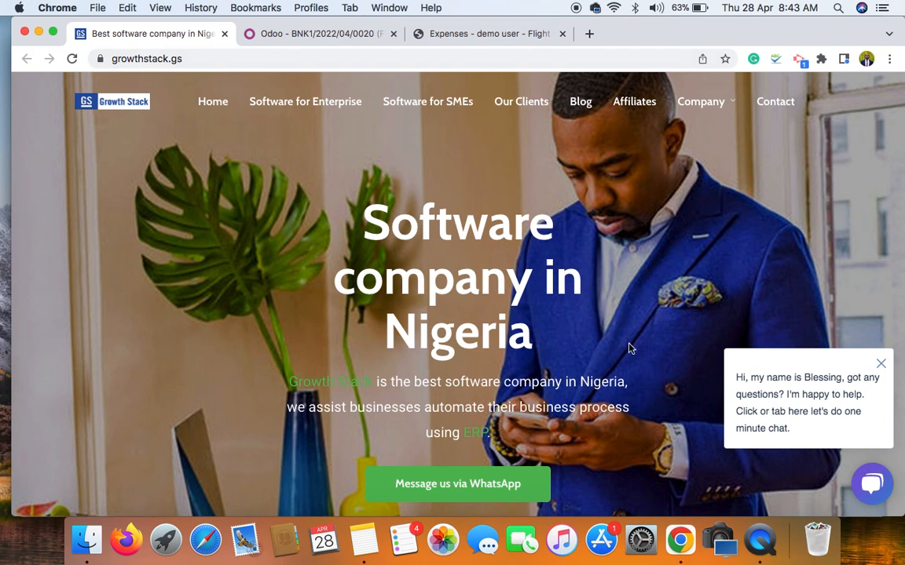
scroll(662, 346, down, 20)
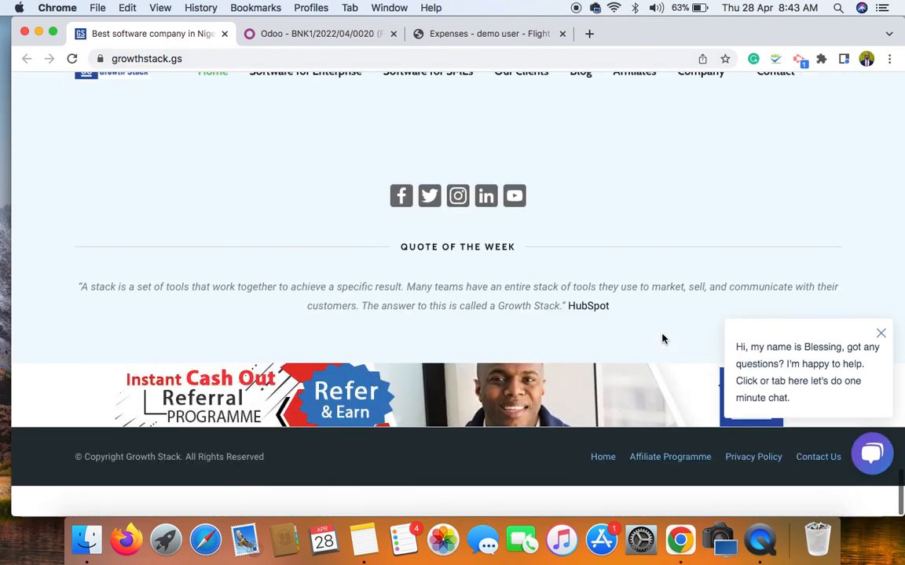
scroll(640, 299, up, 5)
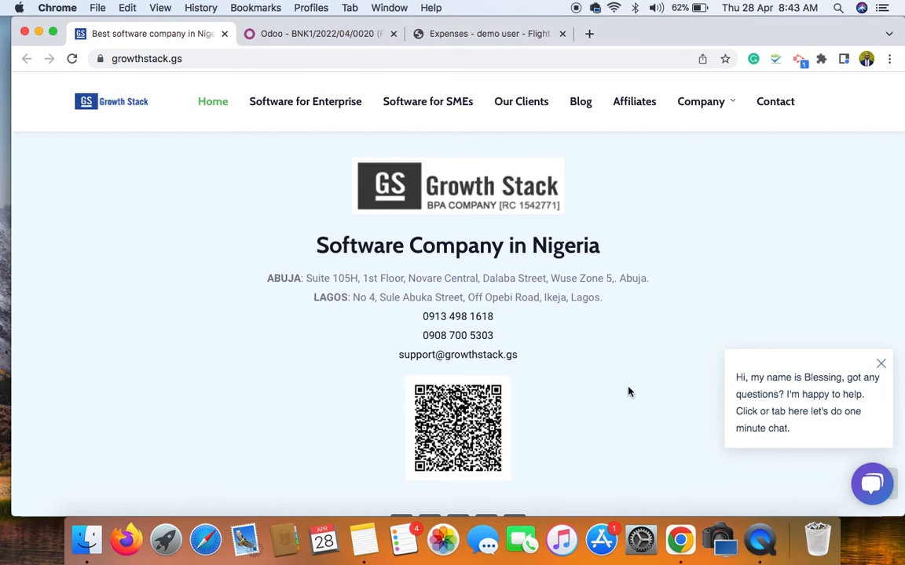
scroll(628, 392, down, 3)
scroll(628, 392, up, 8)
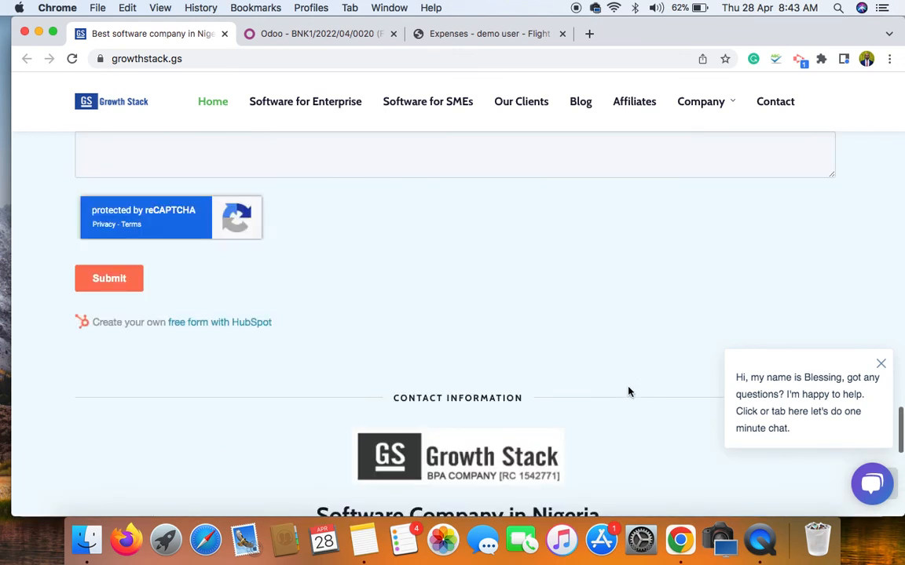
scroll(628, 392, up, 2)
scroll(628, 390, down, 1)
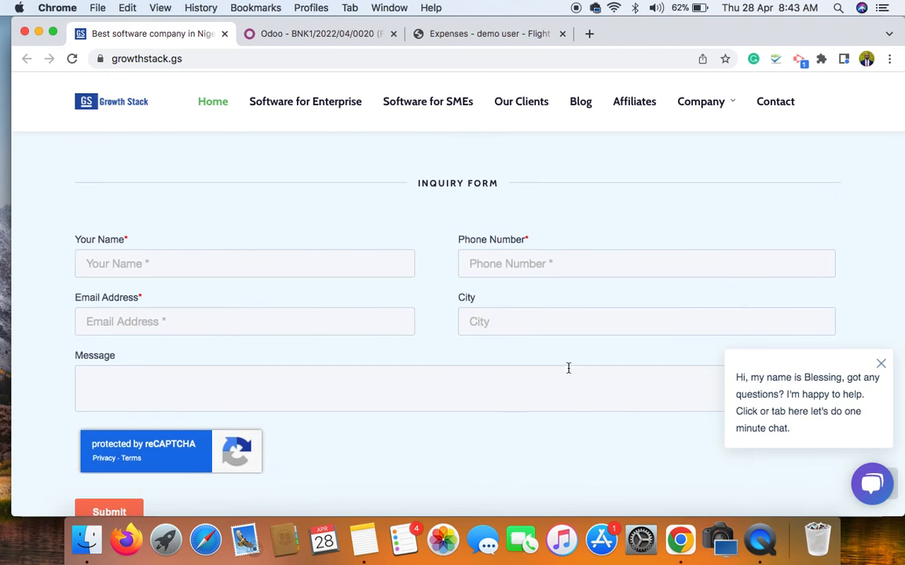
click(324, 35)
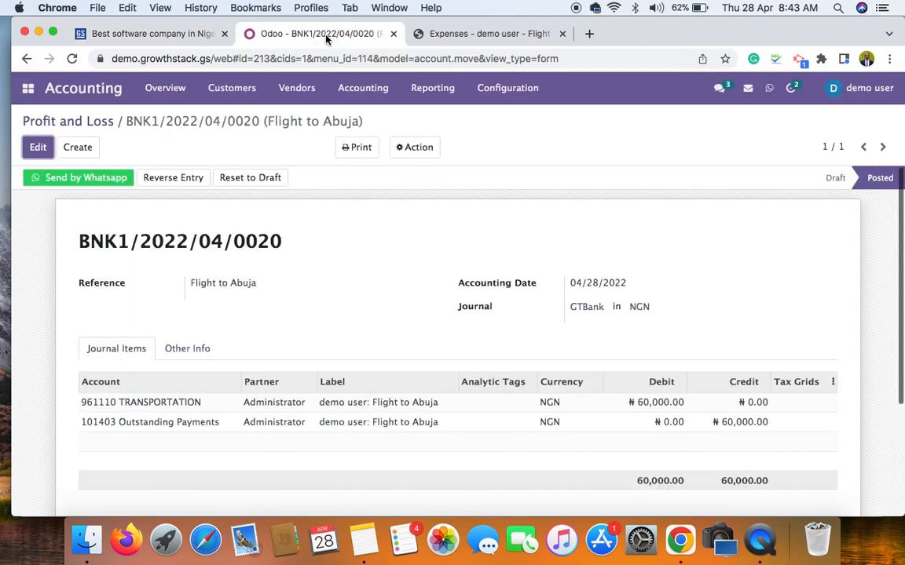